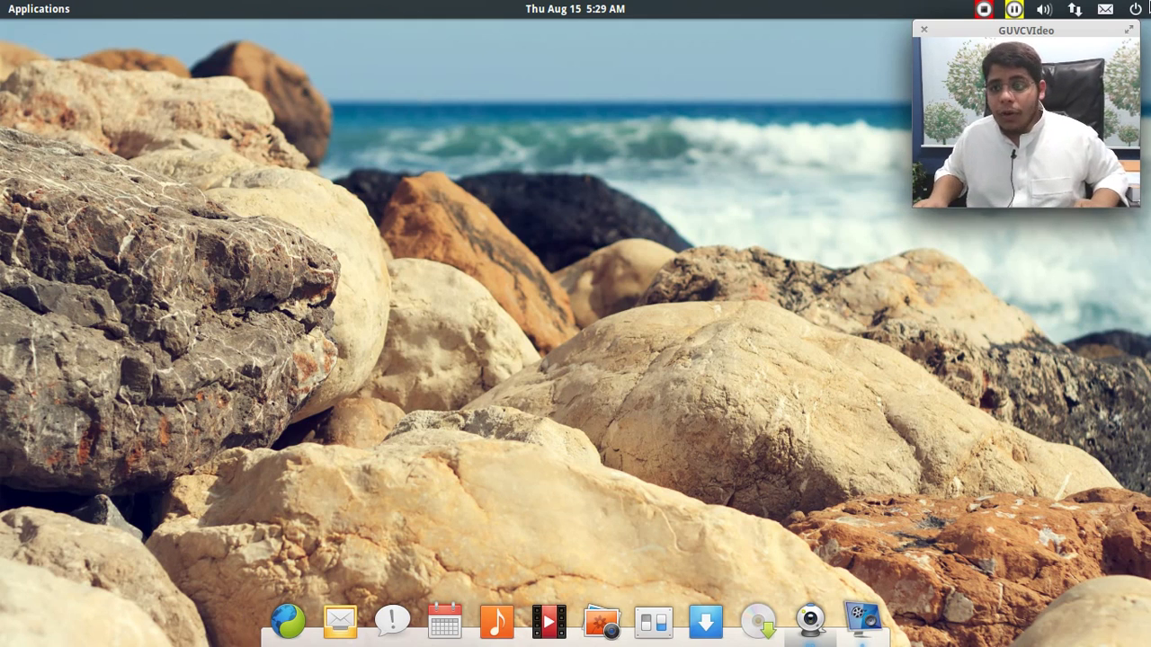
Look through the session, messaging and sound indicators, then return to the empty desktop
{"action": "left_click", "coordinate": [1140, 8]}
{"action": "mouse_move", "coordinate": [1105, 8]}
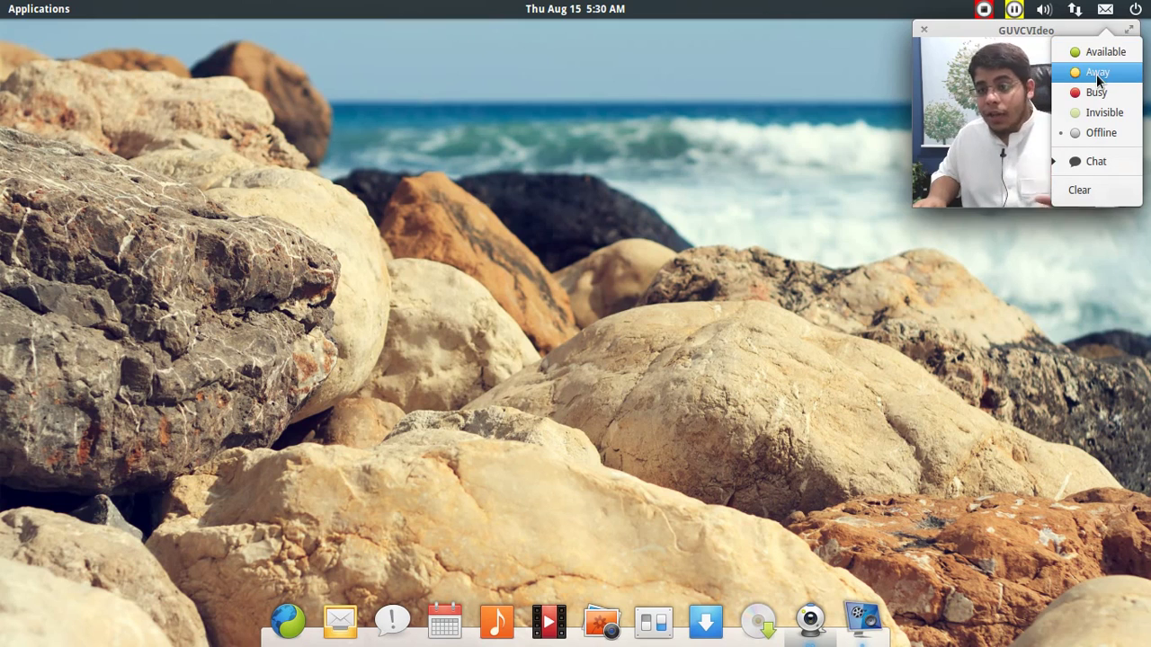
{"action": "left_click", "coordinate": [1048, 9]}
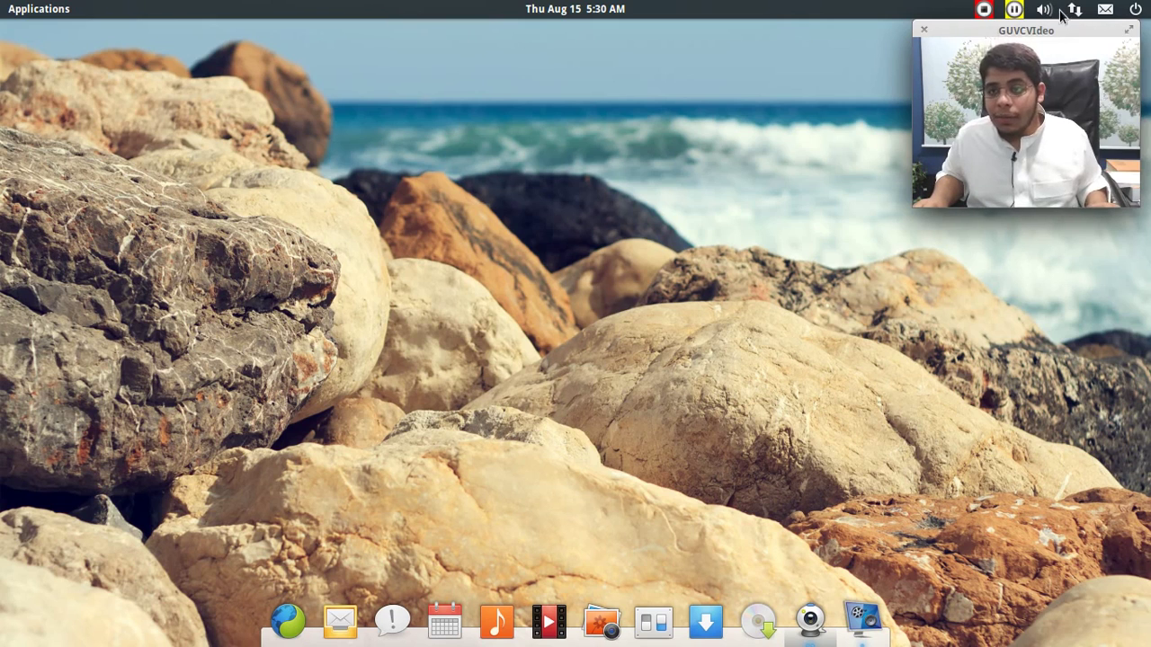
{"action": "left_click", "coordinate": [1051, 9]}
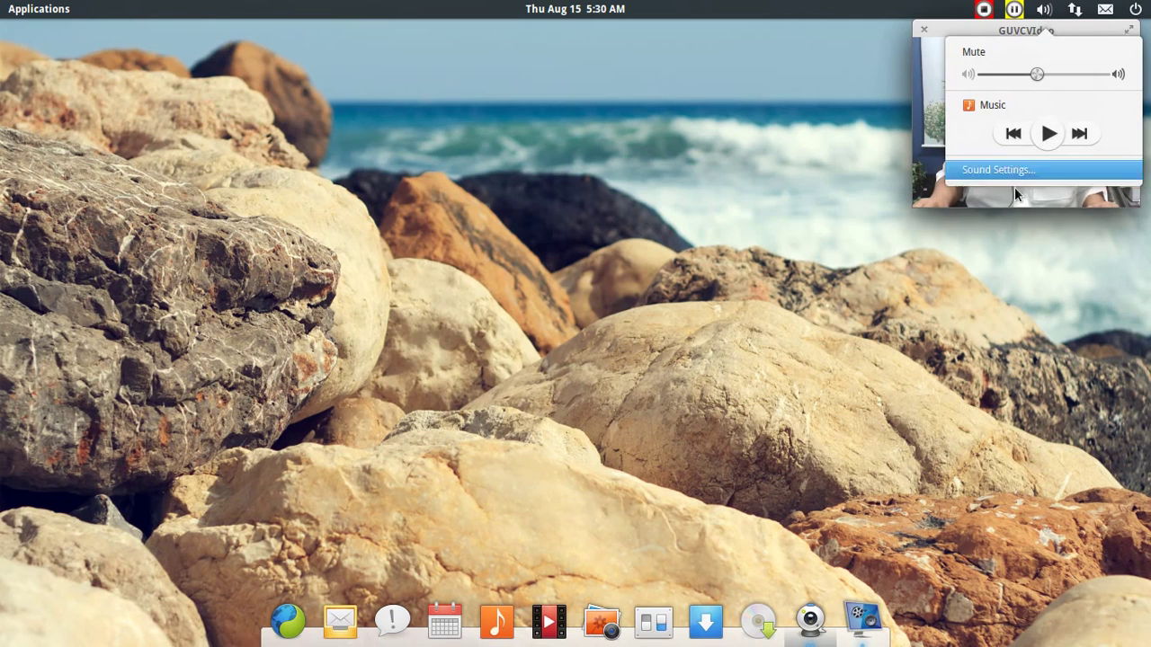
{"action": "left_click", "coordinate": [757, 86]}
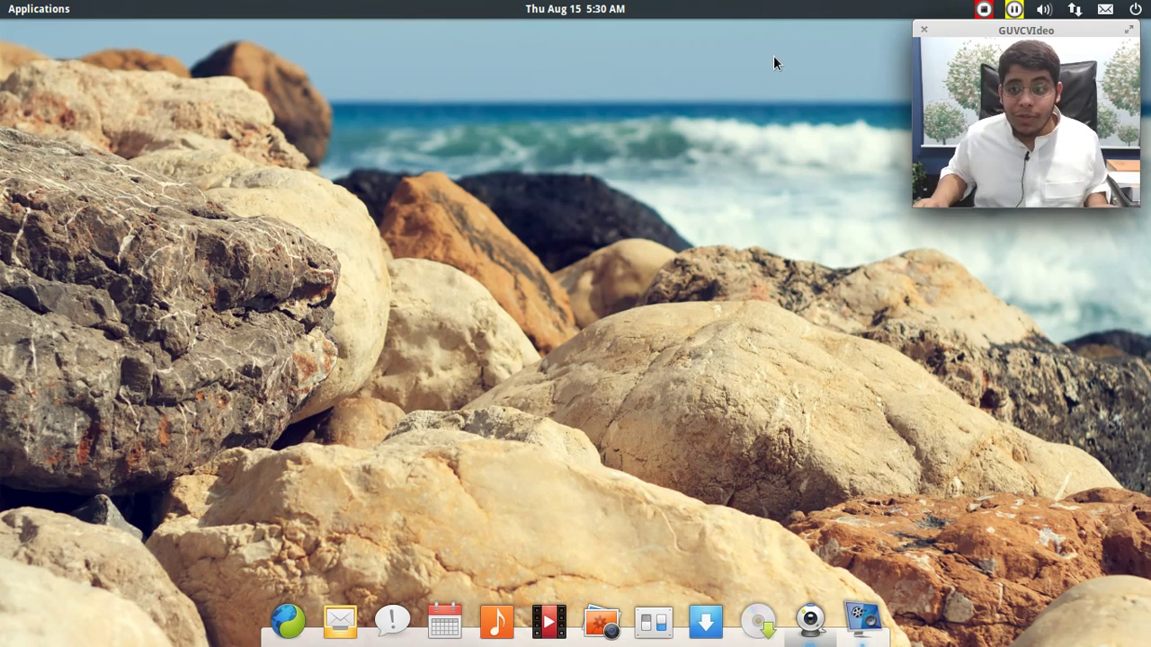
Switch the application launcher between grid and category views, leave it in grid view, and browse both pages of applications
{"action": "left_click", "coordinate": [16, 9]}
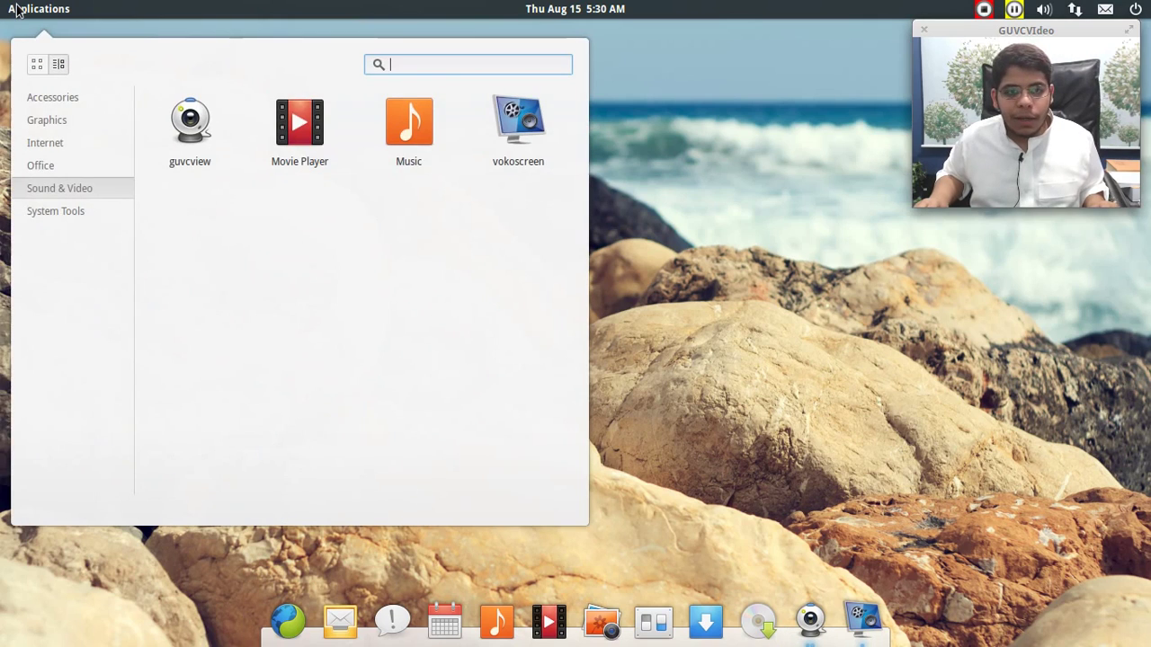
{"action": "left_click", "coordinate": [37, 61]}
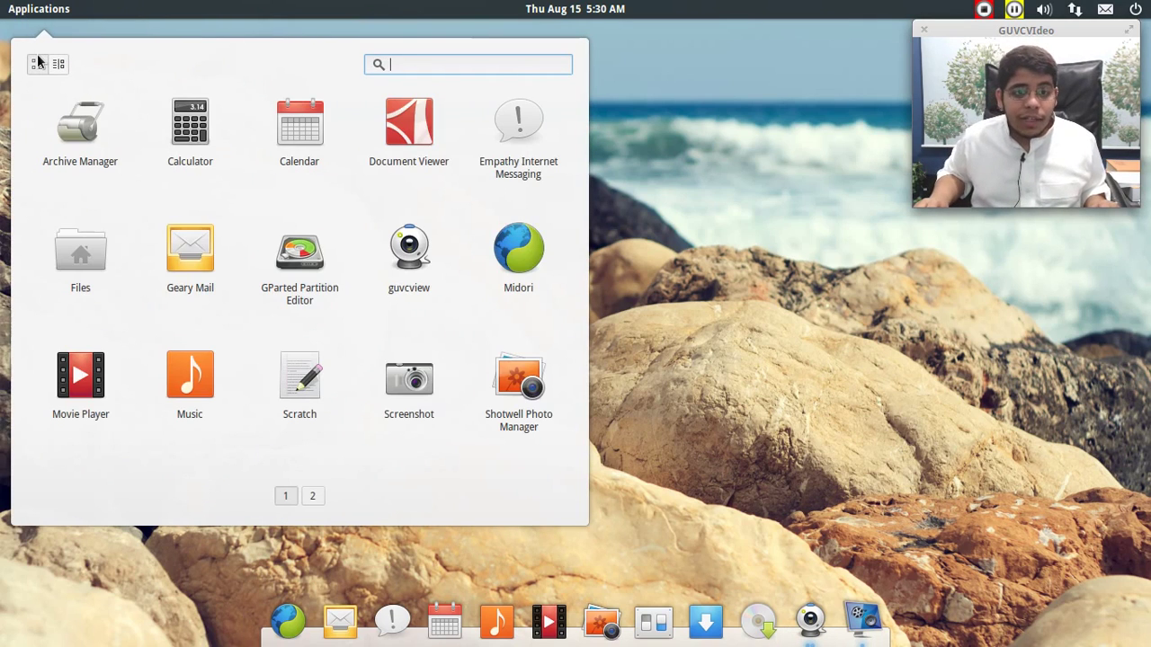
{"action": "left_click", "coordinate": [61, 68]}
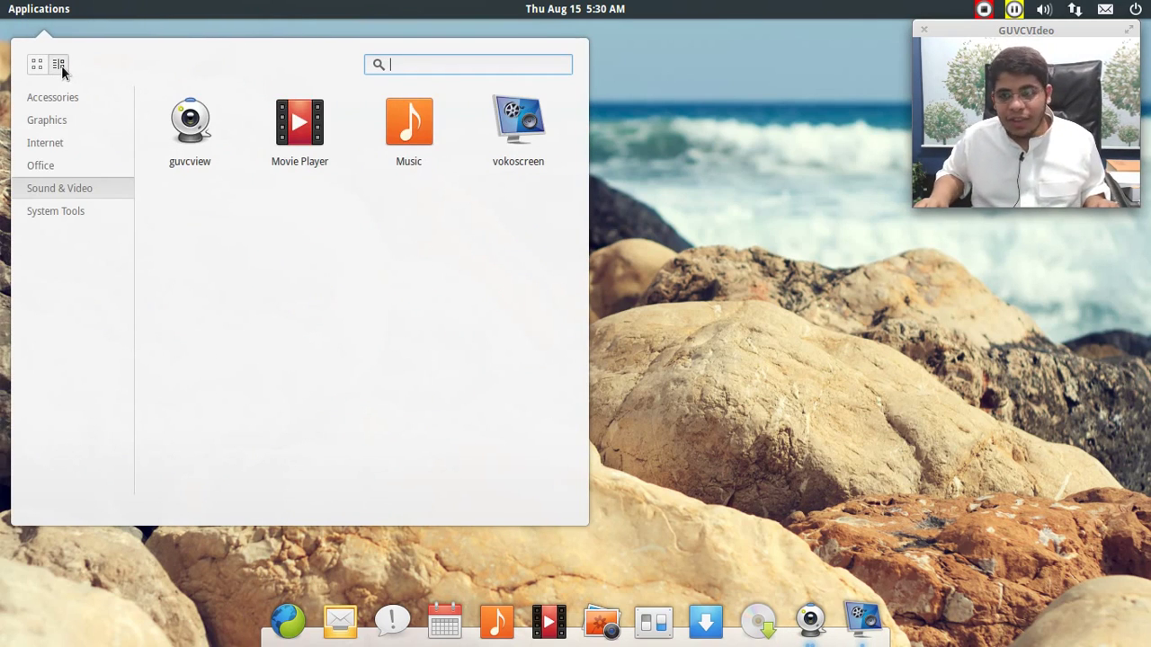
{"action": "left_click", "coordinate": [39, 65]}
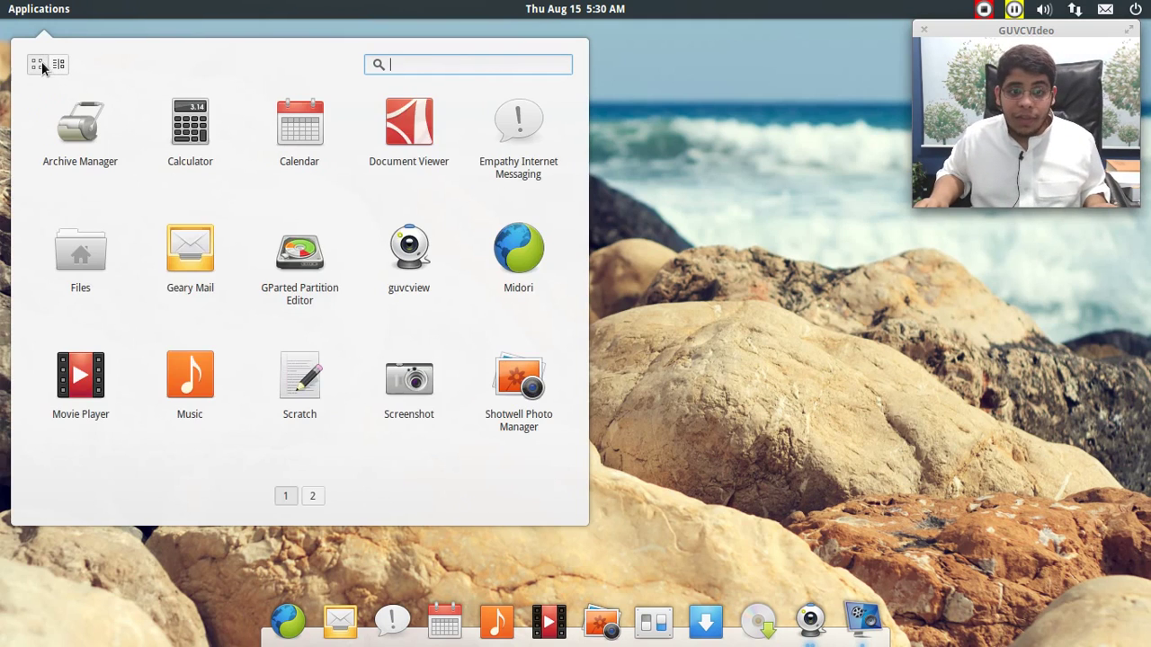
{"action": "left_click", "coordinate": [310, 496]}
{"action": "left_click", "coordinate": [286, 496]}
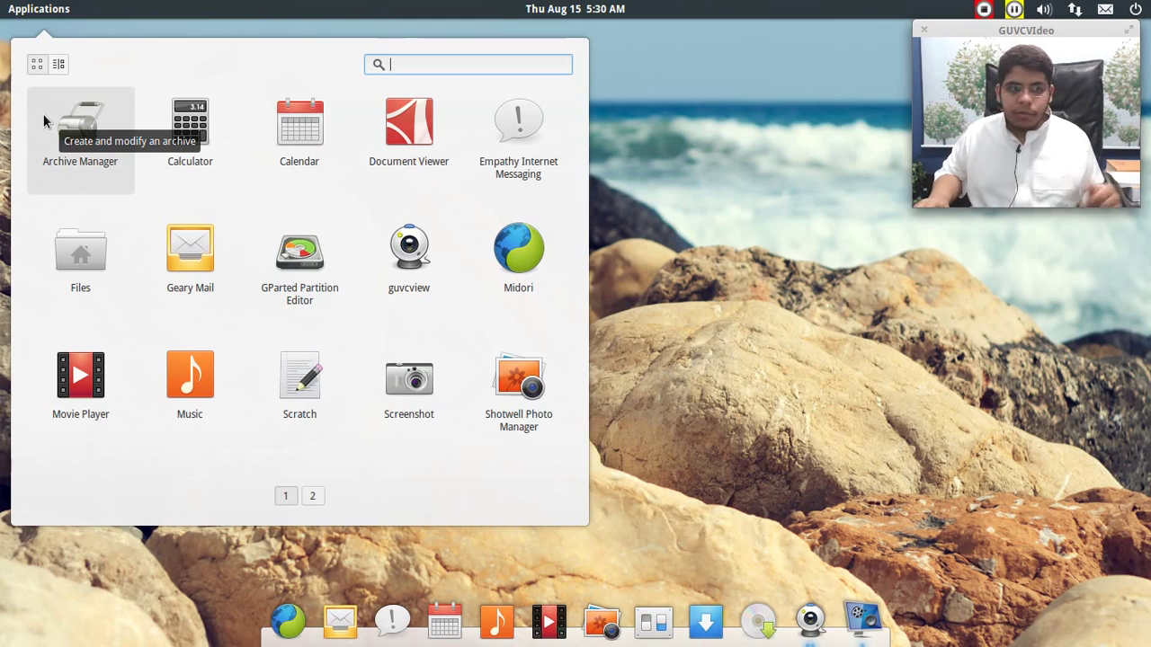
Launch Calendar from the application launcher, move its window, and close it
{"action": "left_click", "coordinate": [298, 123]}
{"action": "left_click_drag", "start_coordinate": [252, 112], "coordinate": [154, 97]}
{"action": "left_click", "coordinate": [98, 95]}
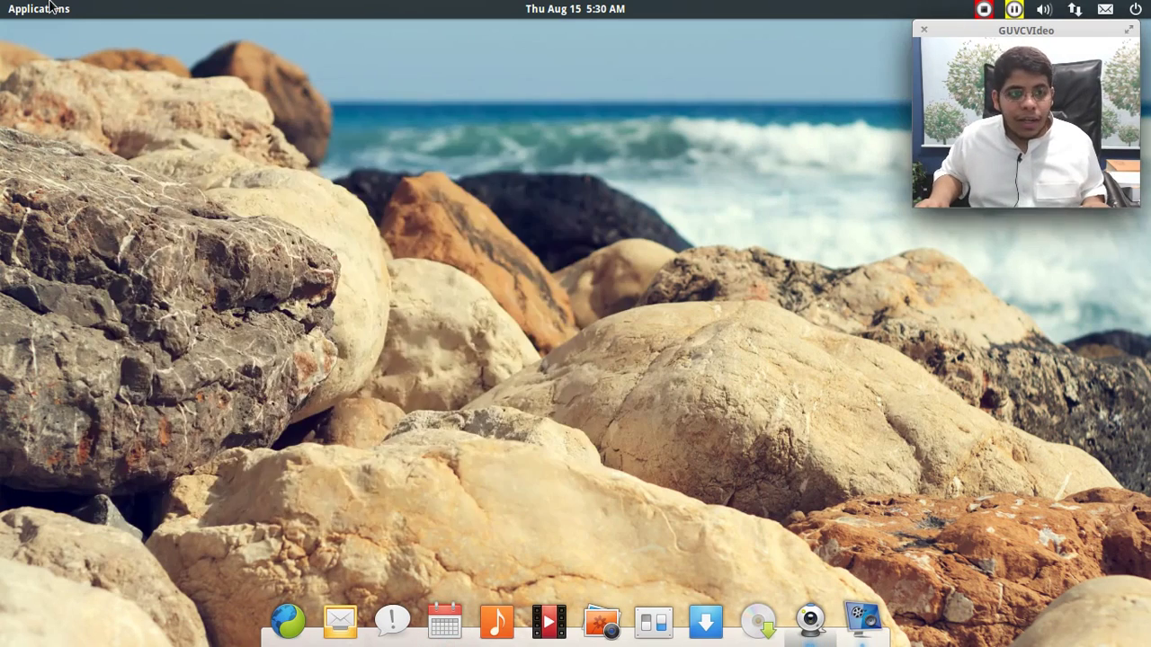
Launch the Files application and move its window around the desktop
{"action": "left_click", "coordinate": [51, 8]}
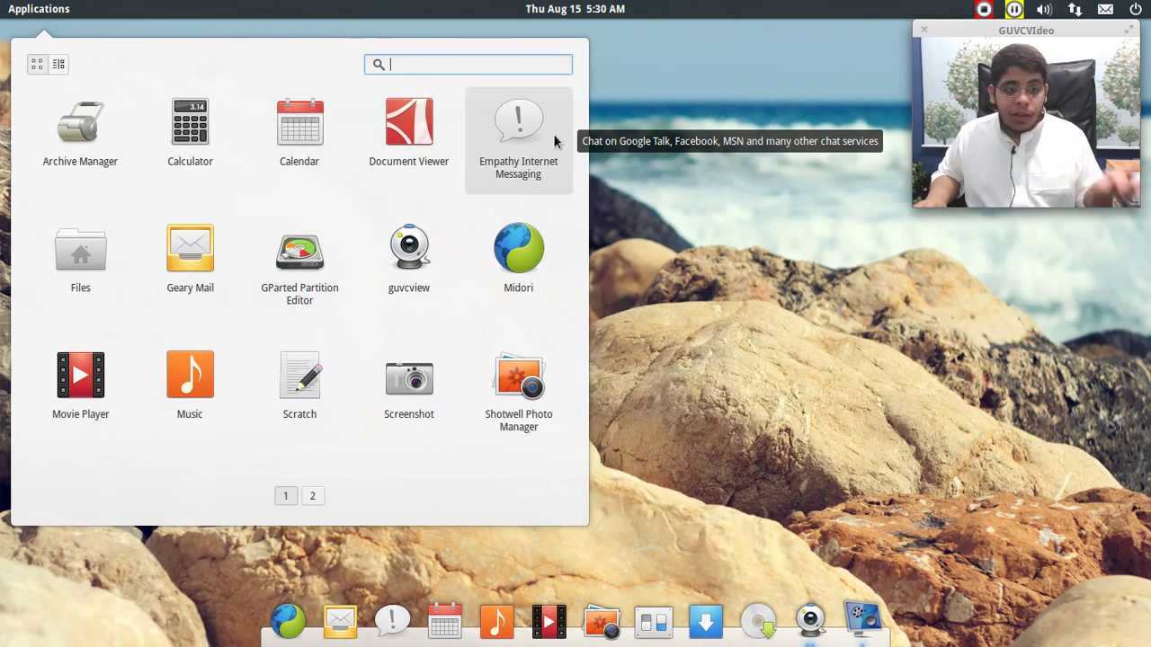
{"action": "left_click", "coordinate": [71, 256]}
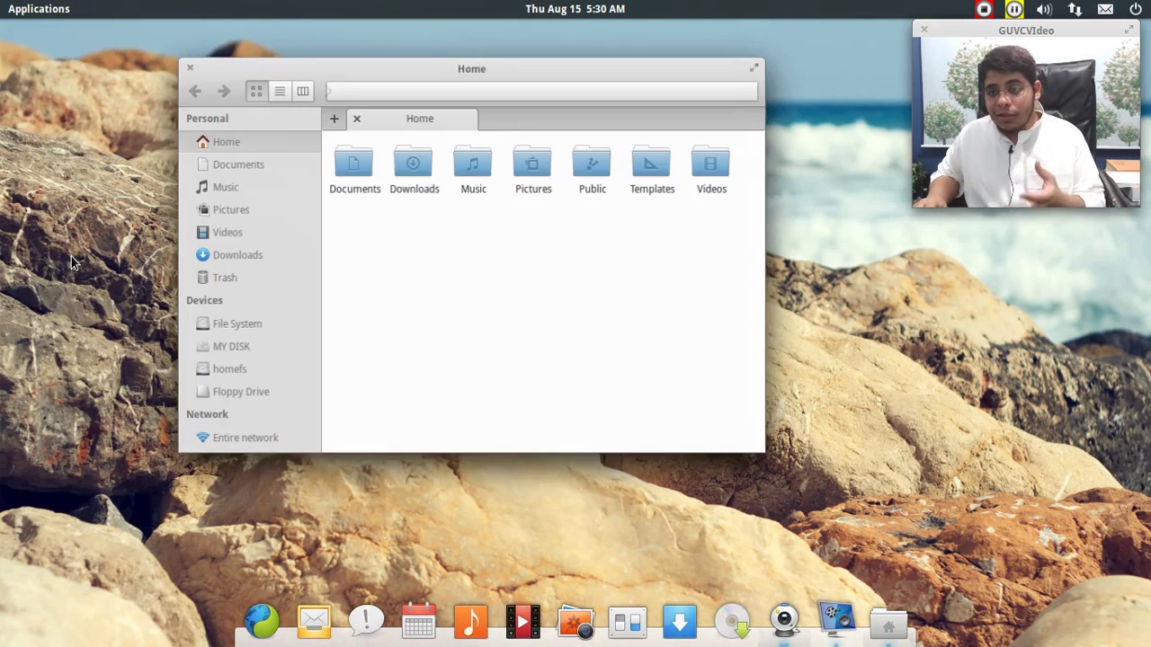
{"action": "left_click_drag", "start_coordinate": [374, 70], "coordinate": [363, 103]}
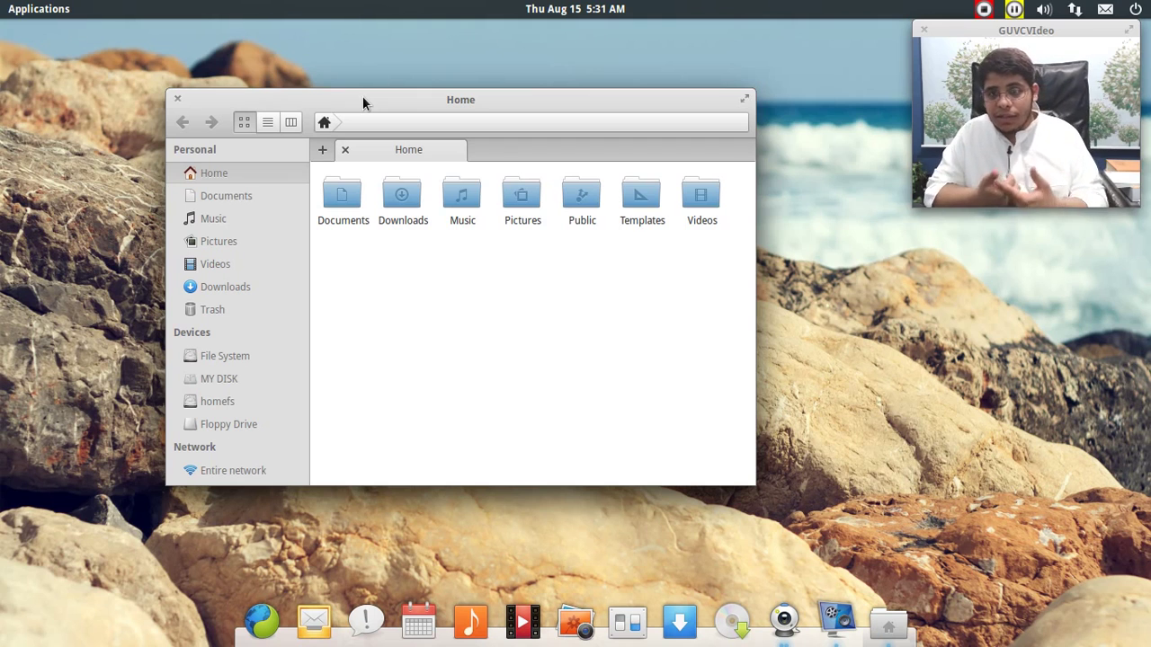
{"action": "left_click_drag", "start_coordinate": [362, 96], "coordinate": [416, 95]}
{"action": "left_click_drag", "start_coordinate": [254, 99], "coordinate": [286, 69]}
View the Templates folder, return to the Home folder, and close the file manager
{"action": "left_click", "coordinate": [719, 151]}
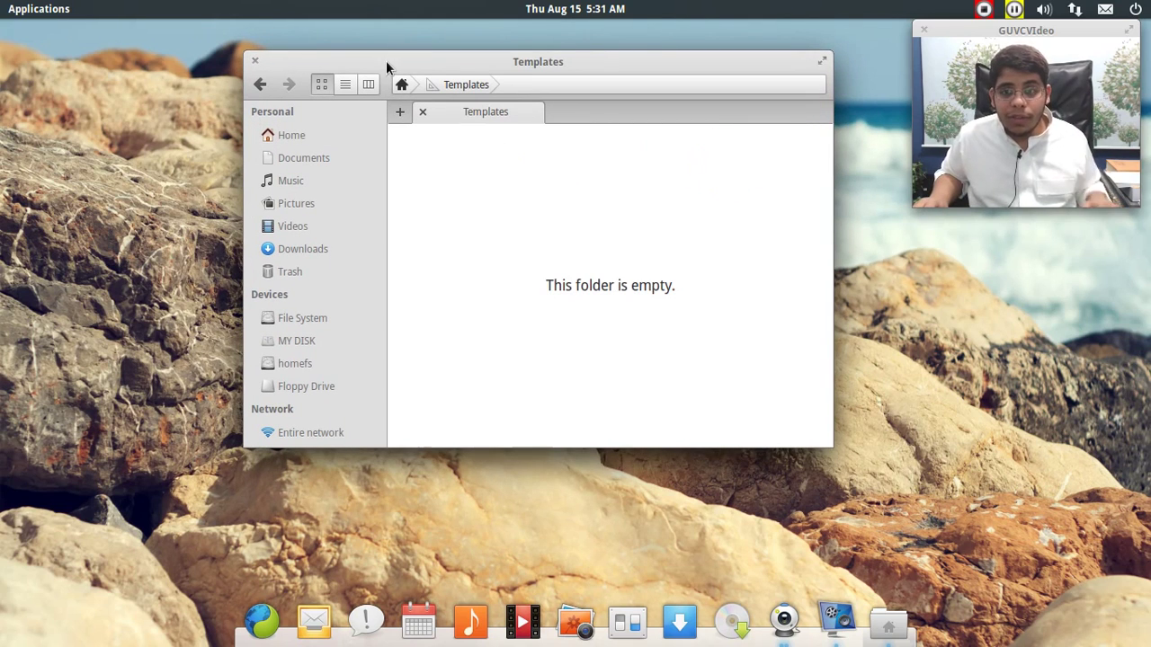
{"action": "left_click", "coordinate": [276, 136]}
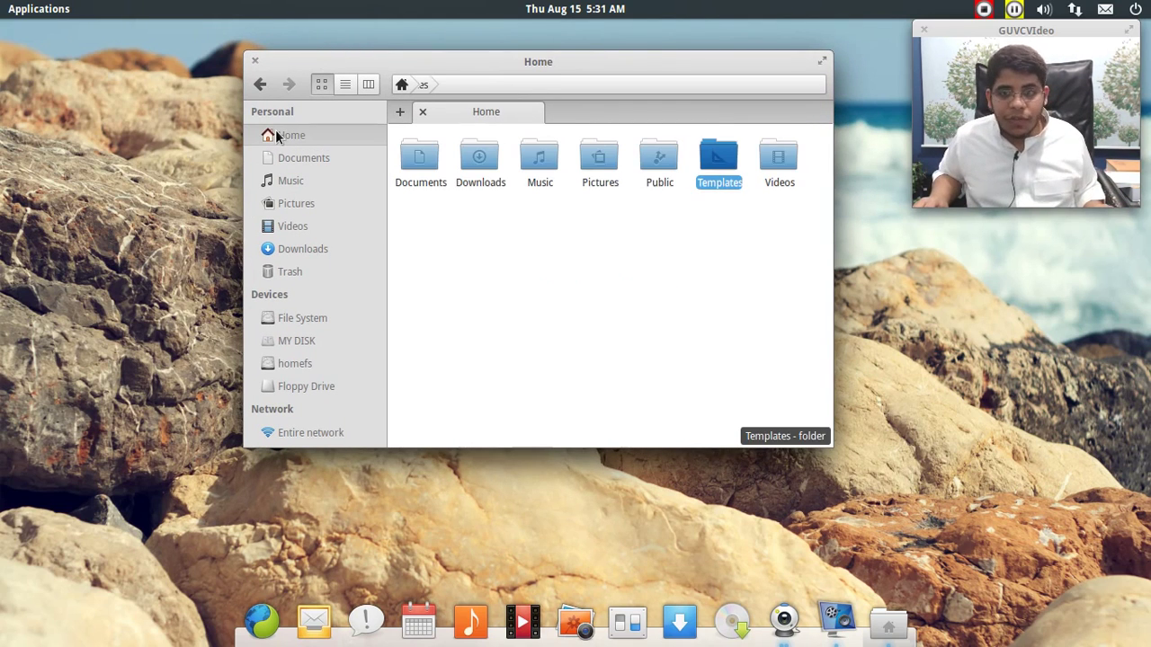
{"action": "left_click", "coordinate": [480, 299]}
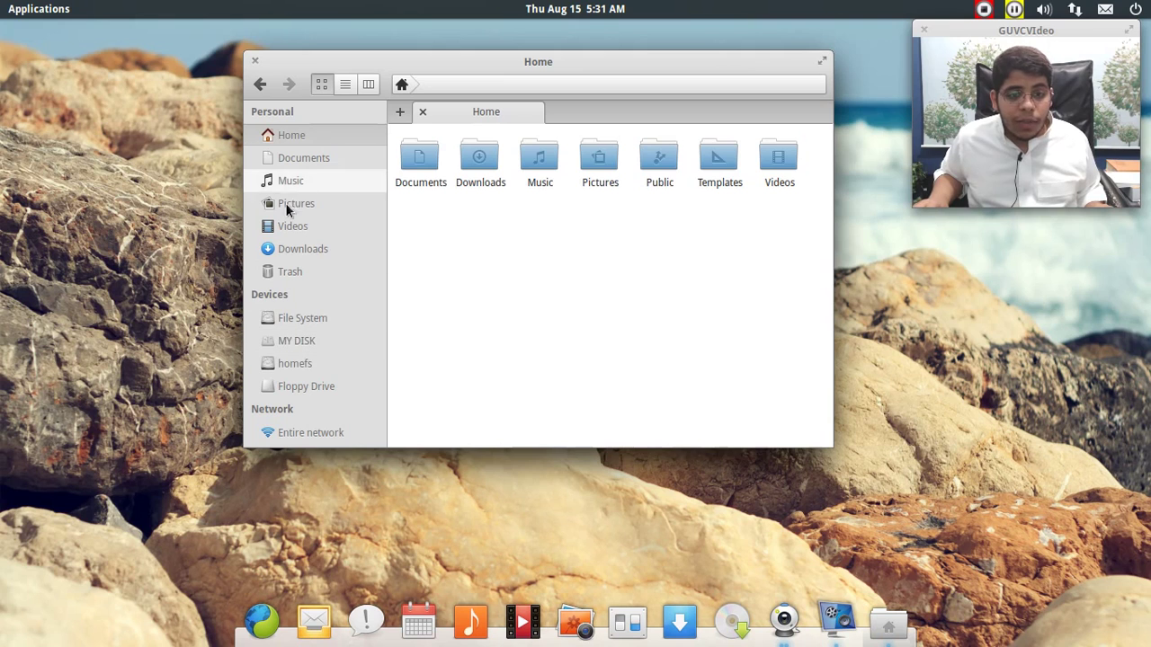
{"action": "left_click", "coordinate": [255, 60]}
Launch the Midori web browser, move its window across the desktop while the home page loads, and close it
{"action": "left_click", "coordinate": [4, 7]}
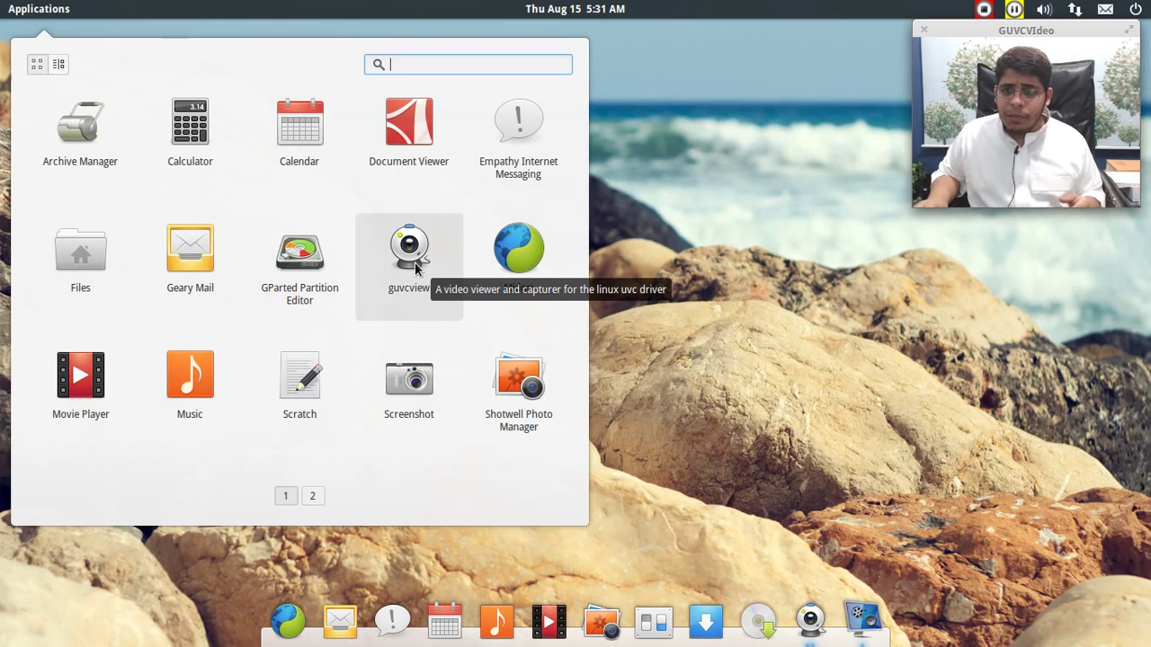
{"action": "left_click", "coordinate": [541, 288]}
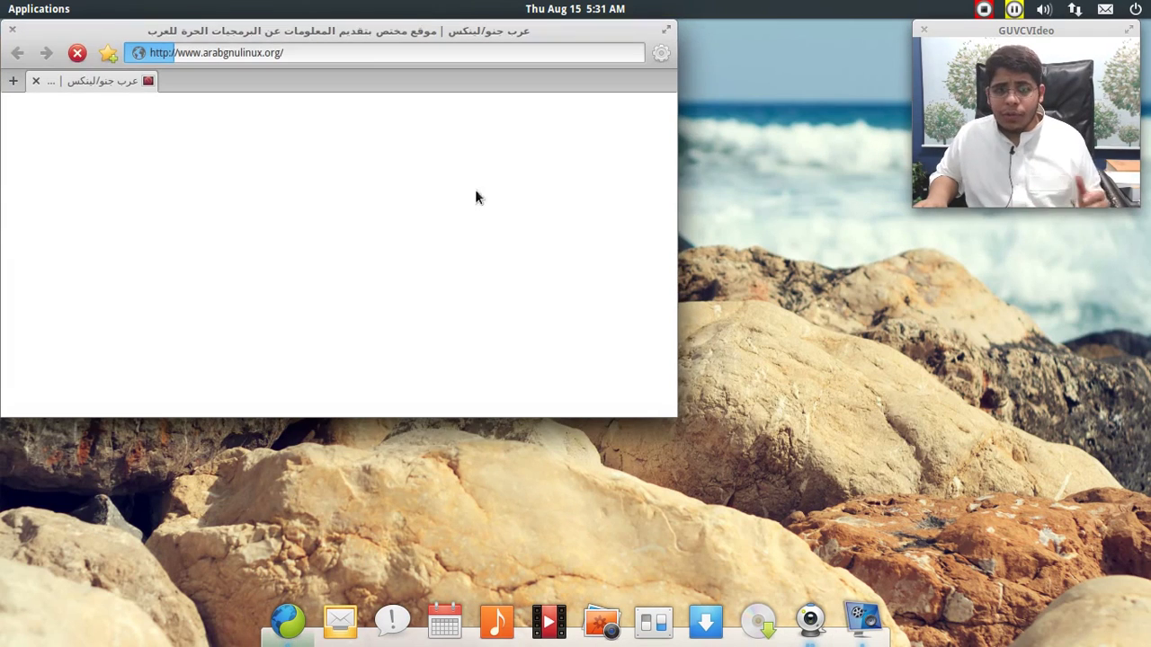
{"action": "left_click_drag", "start_coordinate": [265, 25], "coordinate": [336, 120]}
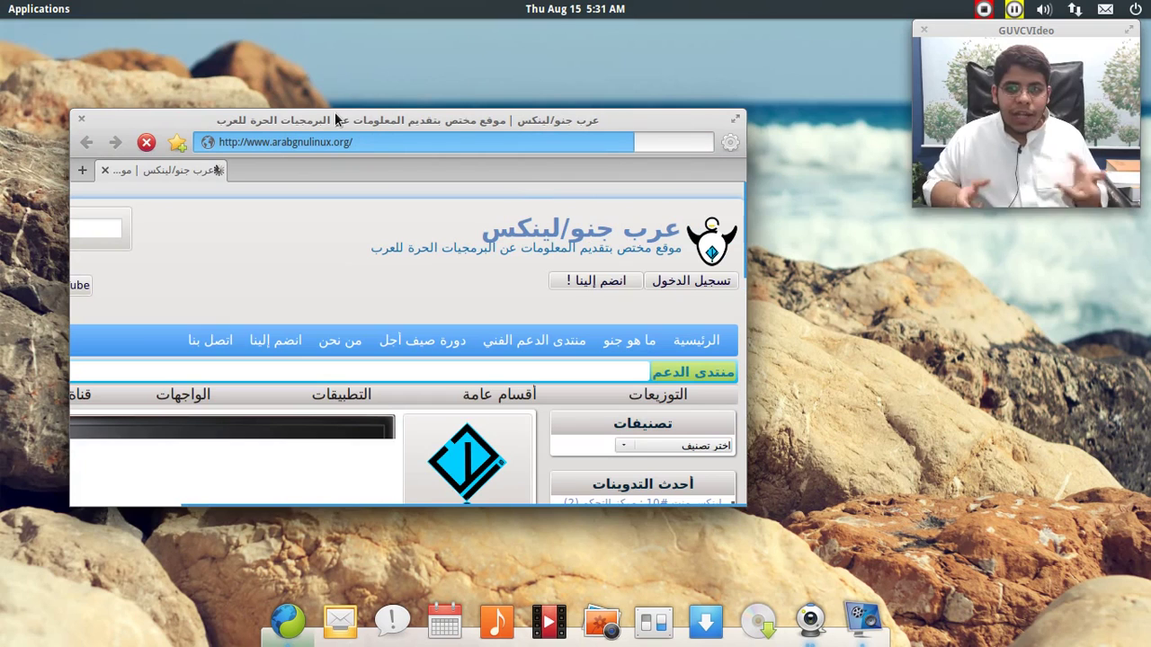
{"action": "left_click_drag", "start_coordinate": [99, 120], "coordinate": [176, 139]}
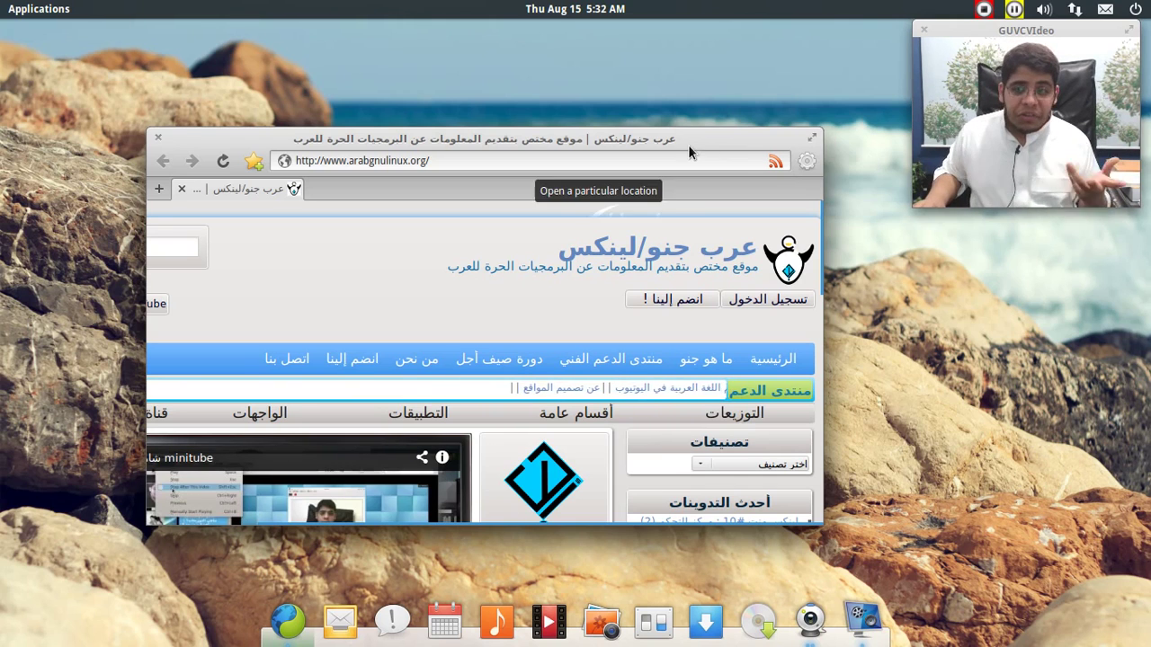
{"action": "left_click", "coordinate": [158, 139]}
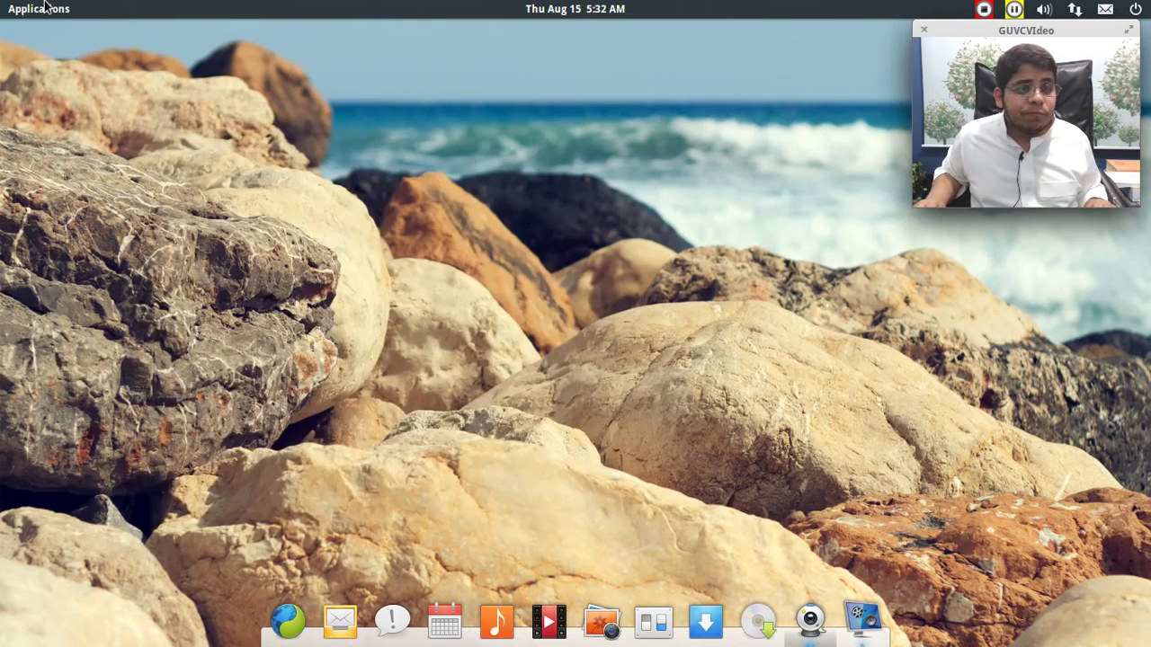
Launch the Music player from the application launcher and move its window
{"action": "left_click", "coordinate": [45, 5]}
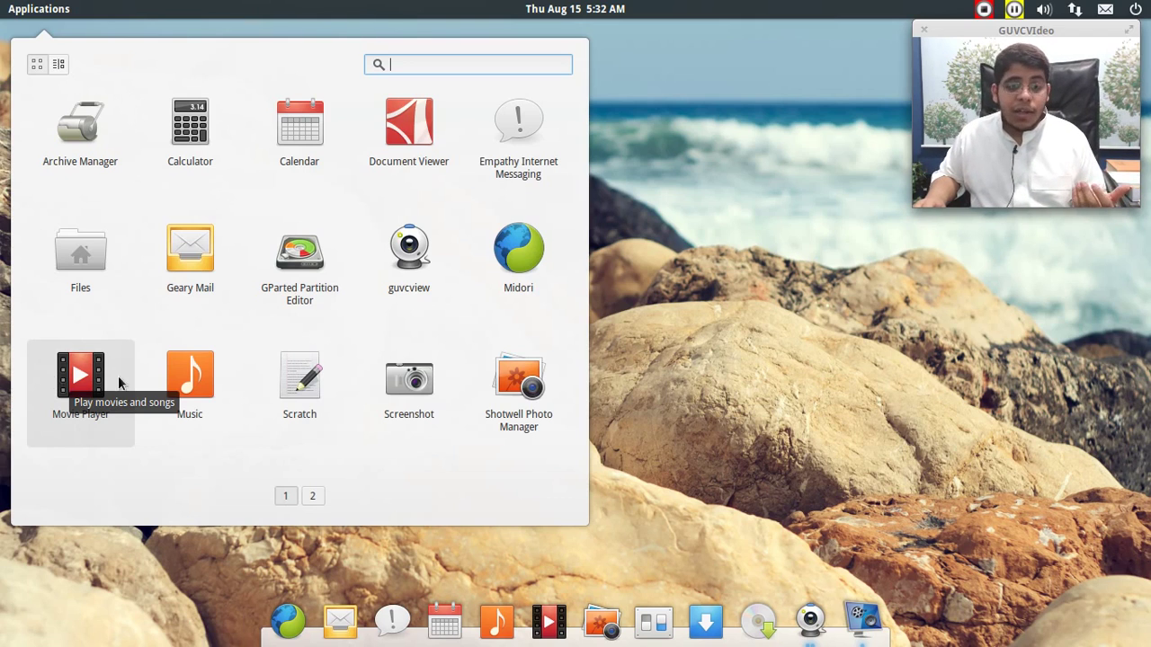
{"action": "left_click", "coordinate": [184, 385]}
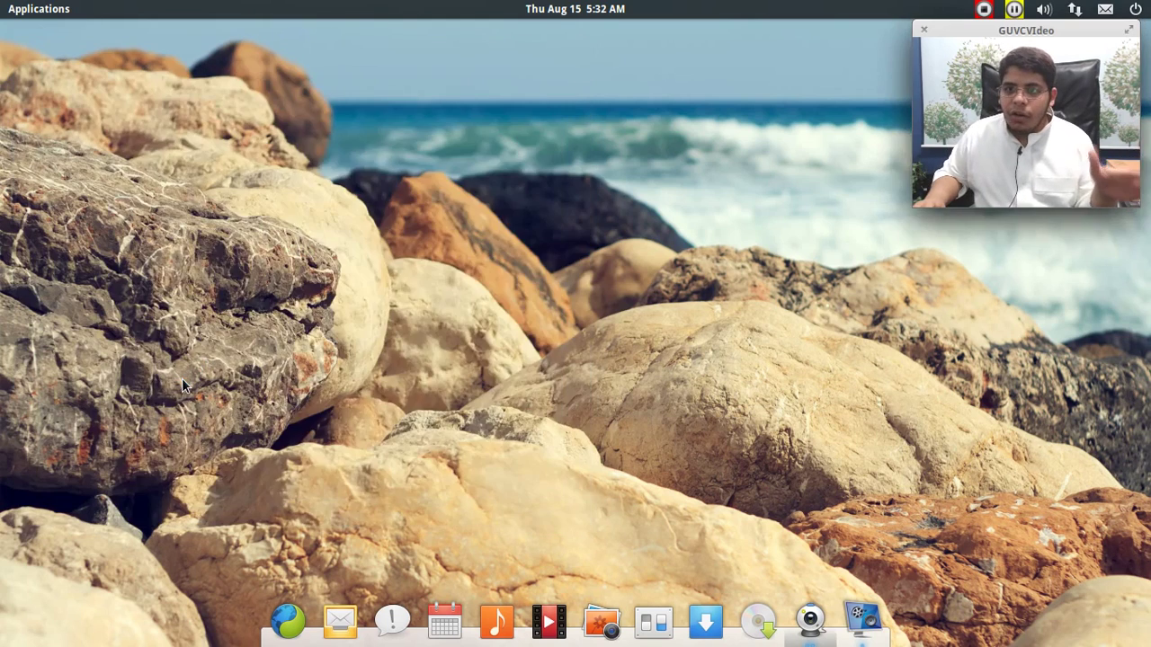
{"action": "left_click_drag", "start_coordinate": [480, 105], "coordinate": [327, 87]}
View the Music player's About information, dismiss it, and close the player
{"action": "left_click", "coordinate": [879, 100]}
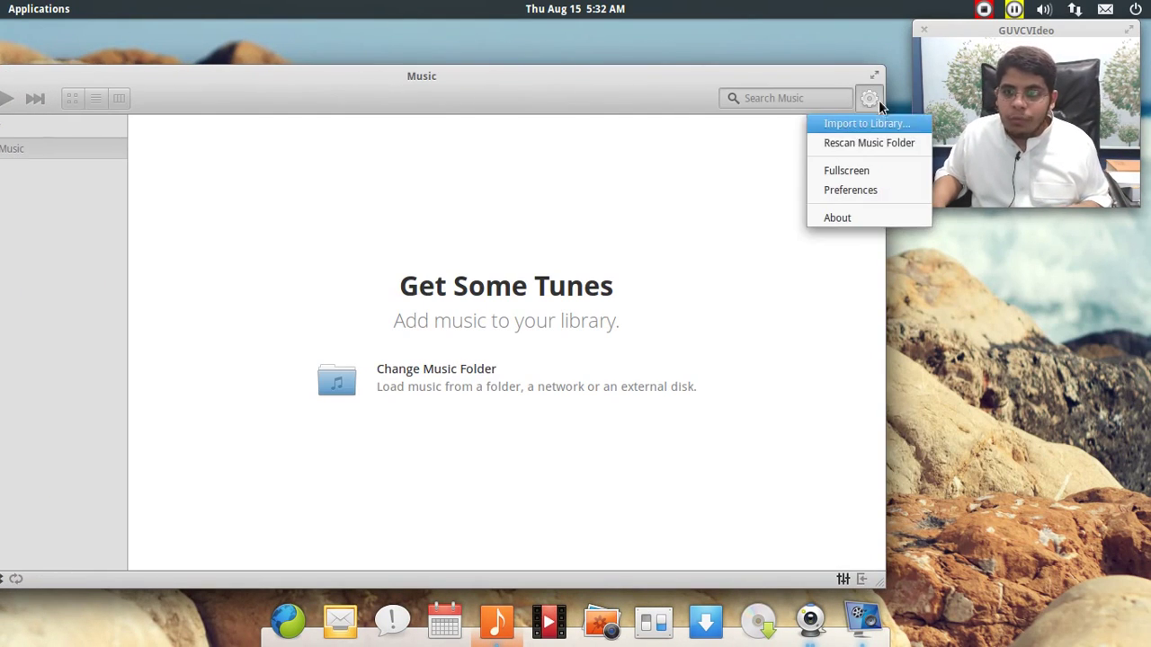
{"action": "left_click", "coordinate": [863, 215]}
{"action": "scroll", "coordinate": [495, 177], "scroll_direction": "down", "scroll_amount": 2}
{"action": "scroll", "coordinate": [495, 176], "scroll_direction": "up", "scroll_amount": 2}
{"action": "left_click", "coordinate": [540, 290]}
{"action": "left_click_drag", "start_coordinate": [327, 77], "coordinate": [377, 80]}
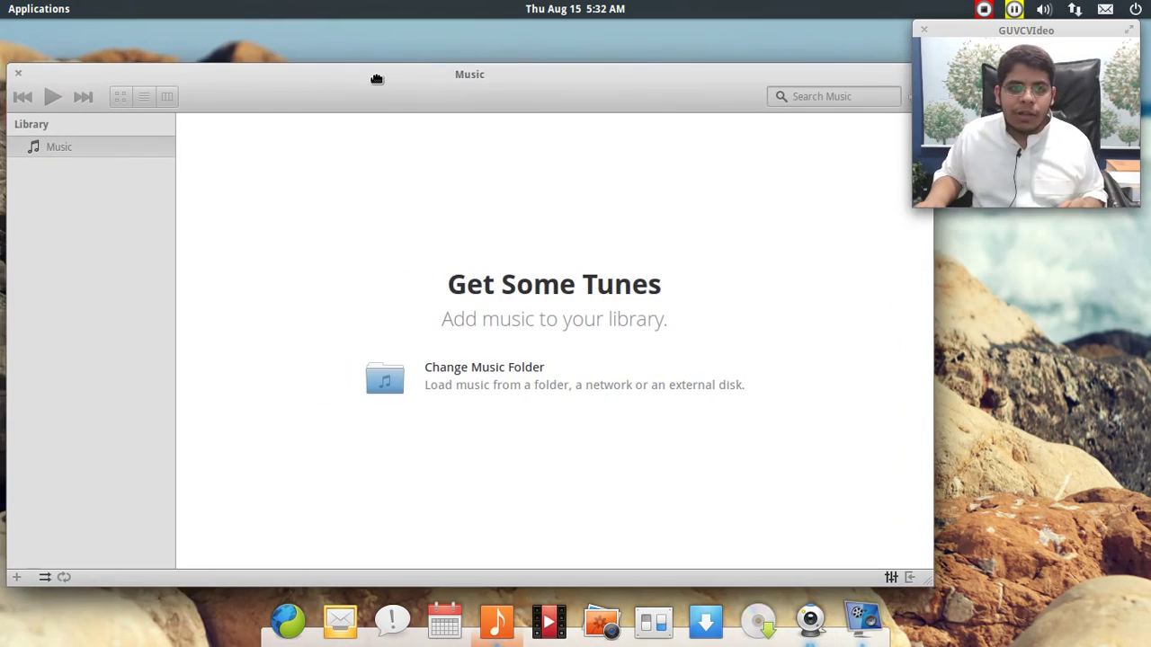
{"action": "right_click", "coordinate": [378, 80]}
{"action": "left_click", "coordinate": [425, 244]}
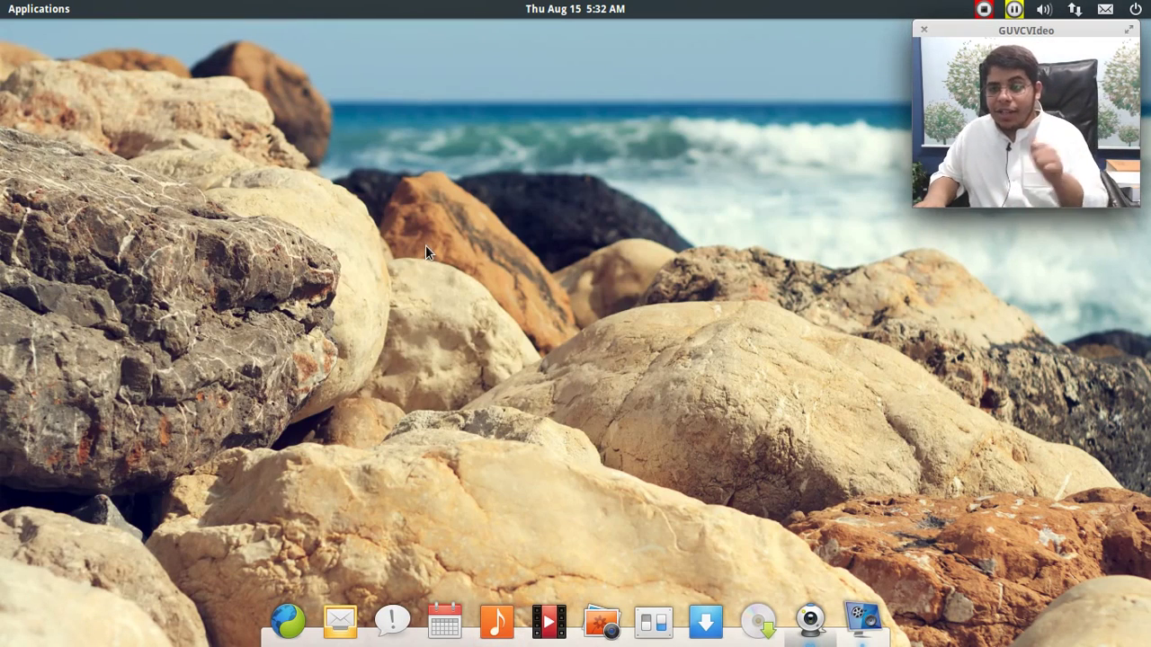
Launch the Scratch text editor, create a new empty file, and close the editor
{"action": "left_click", "coordinate": [3, 7]}
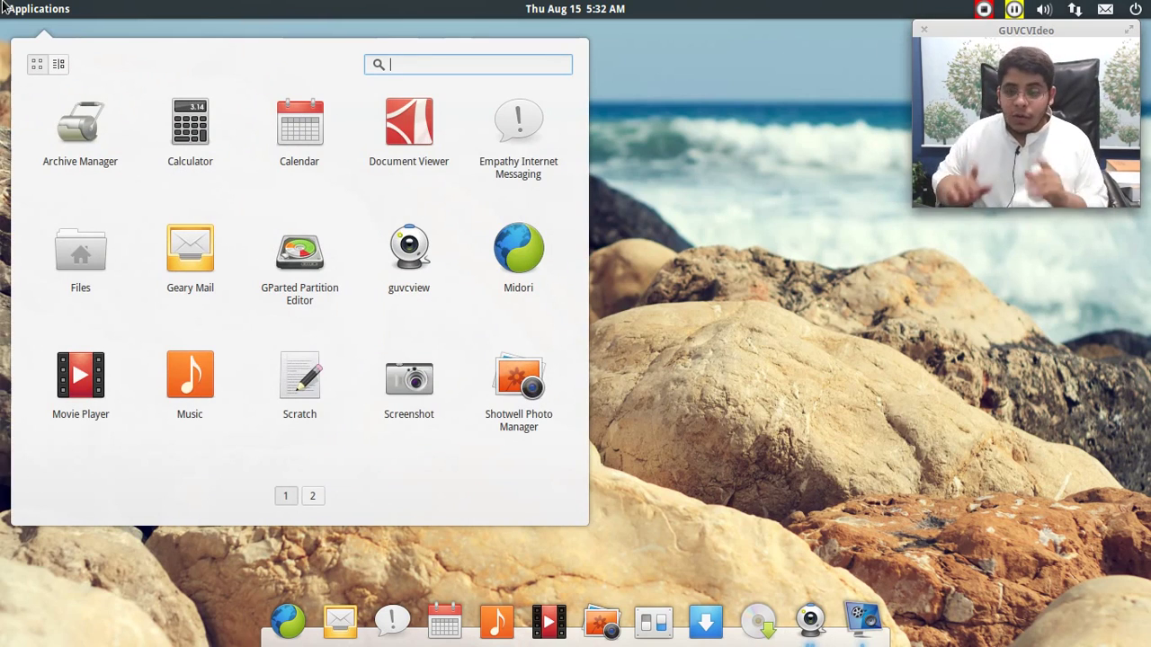
{"action": "left_click", "coordinate": [275, 382]}
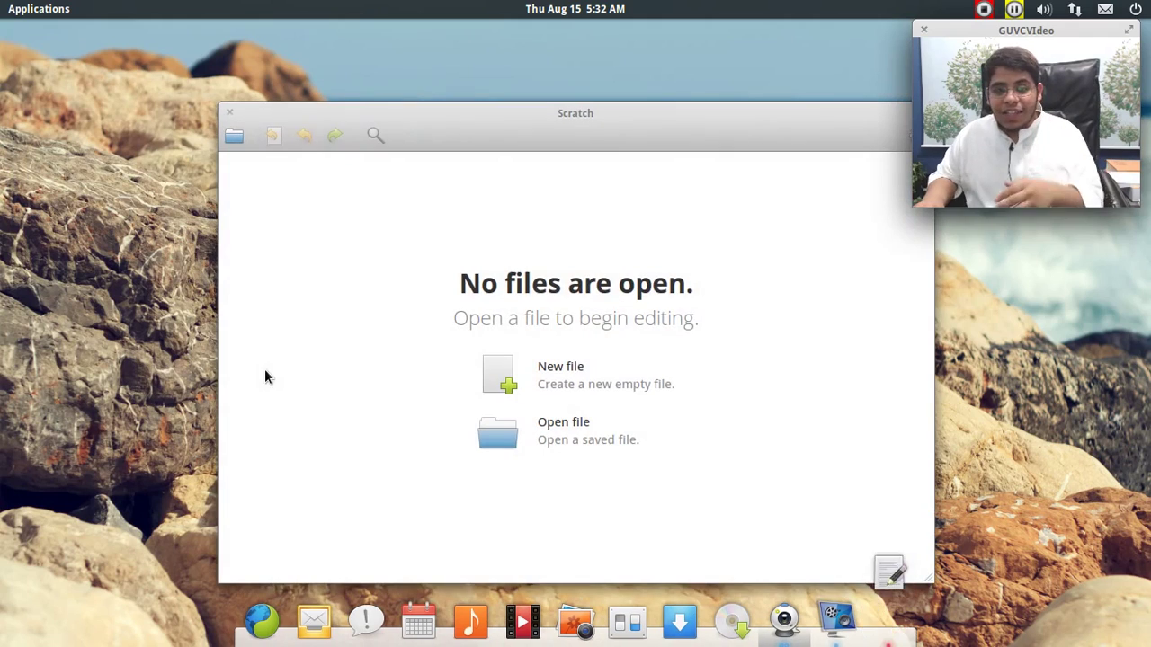
{"action": "left_click_drag", "start_coordinate": [483, 92], "coordinate": [423, 87]}
{"action": "left_click", "coordinate": [454, 370]}
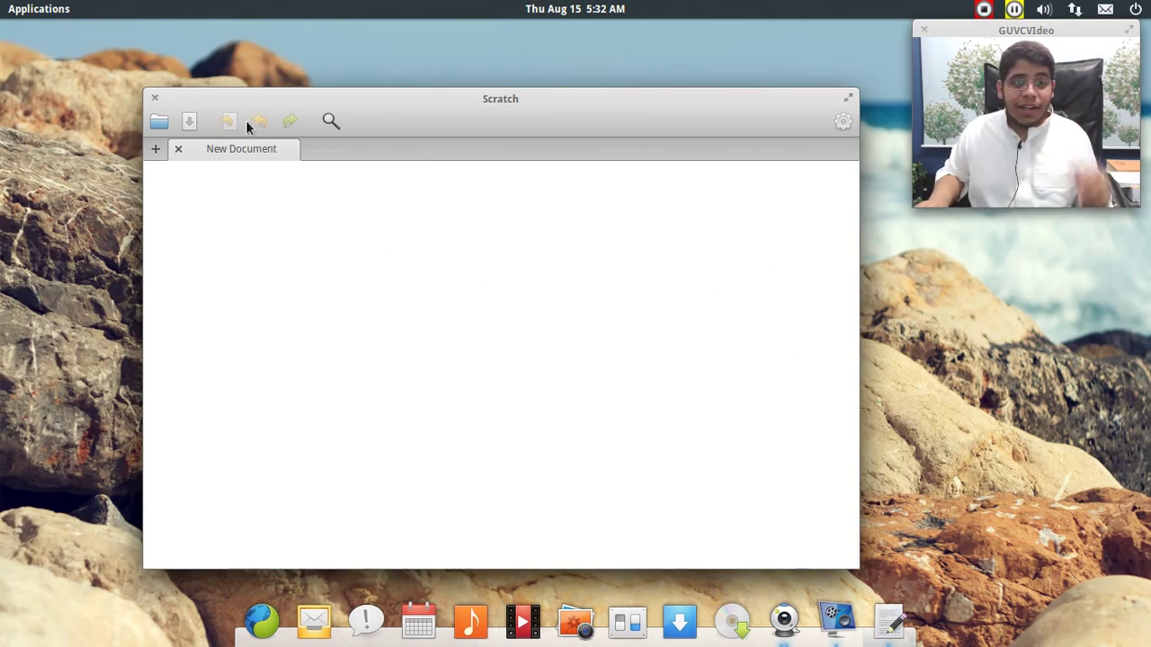
{"action": "left_click", "coordinate": [155, 97]}
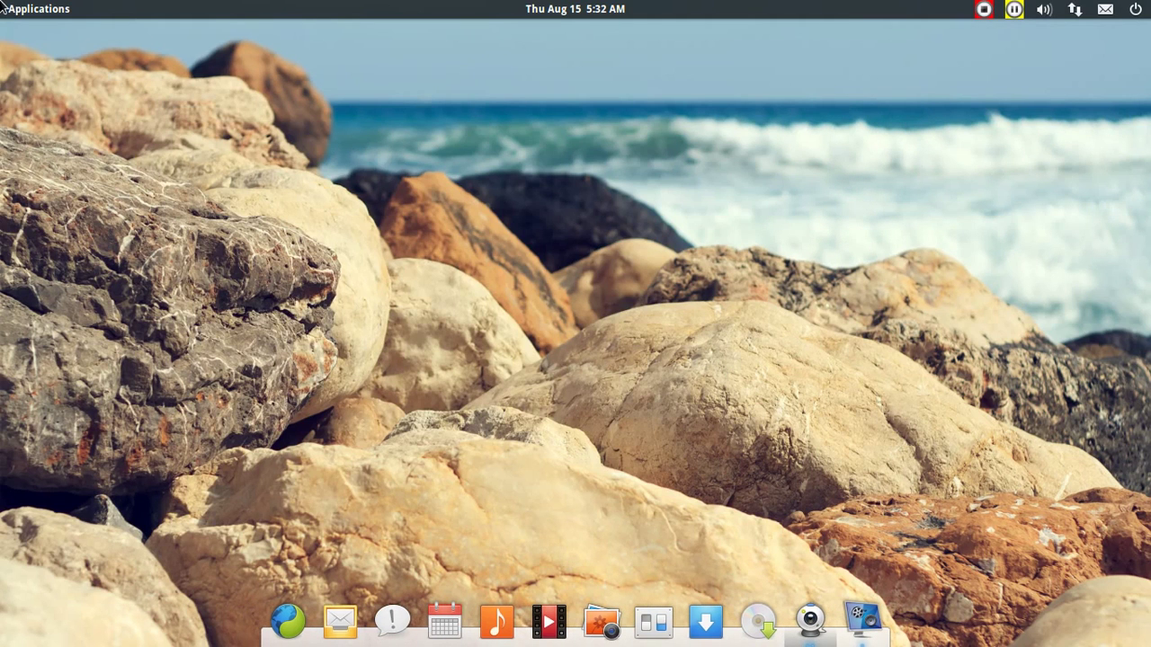
Bring up the guvcview windows and minimize the GUVCViewer Controls window, keeping the webcam preview on the desktop
{"action": "left_click", "coordinate": [811, 622]}
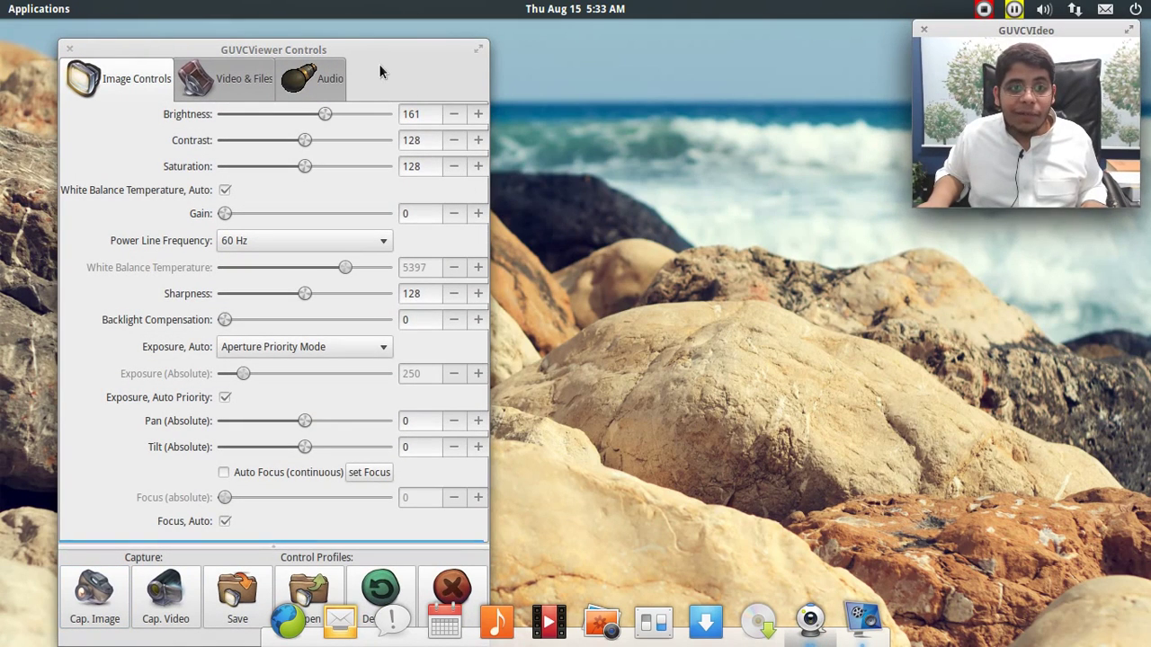
{"action": "right_click", "coordinate": [377, 50]}
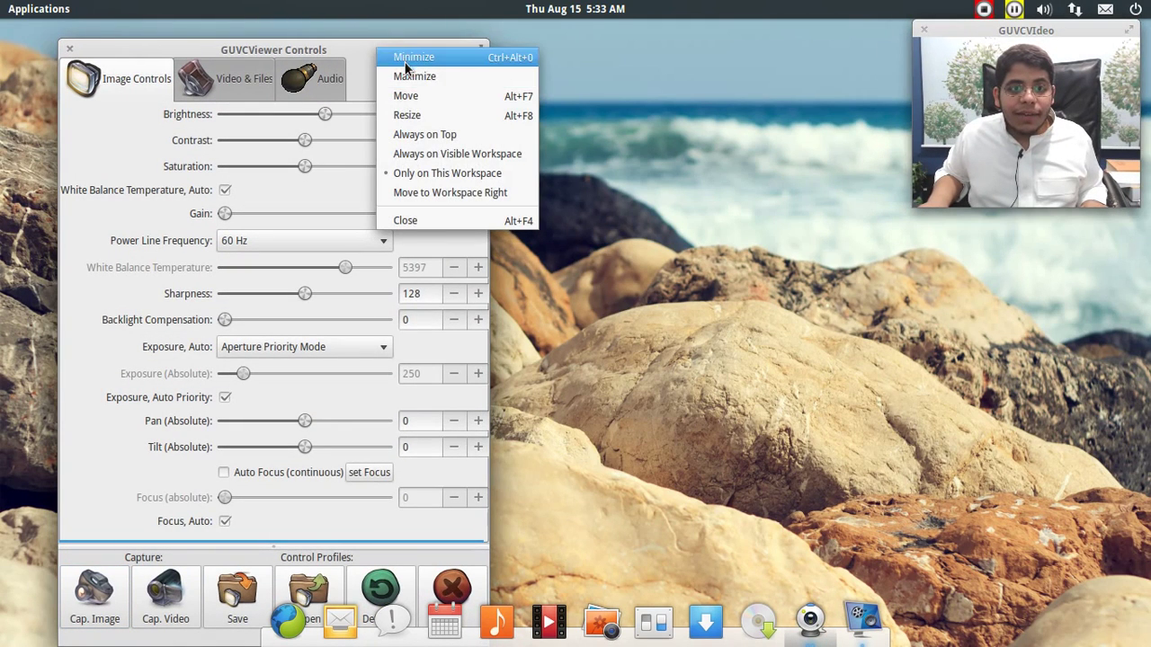
{"action": "left_click", "coordinate": [404, 58]}
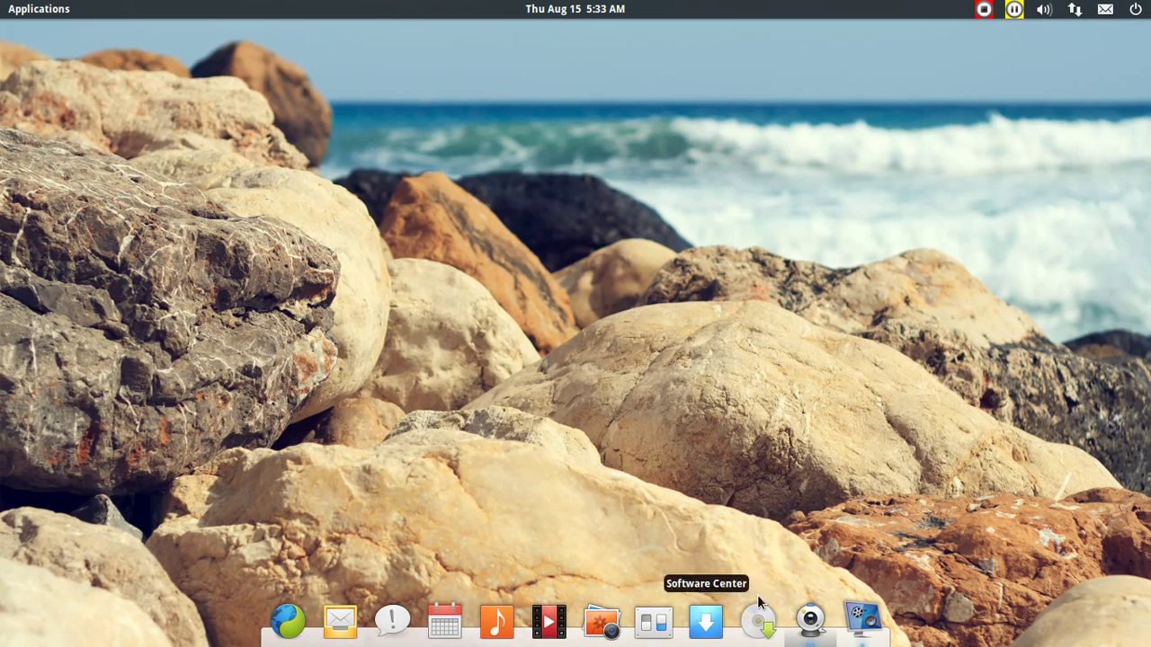
{"action": "left_click", "coordinate": [811, 621]}
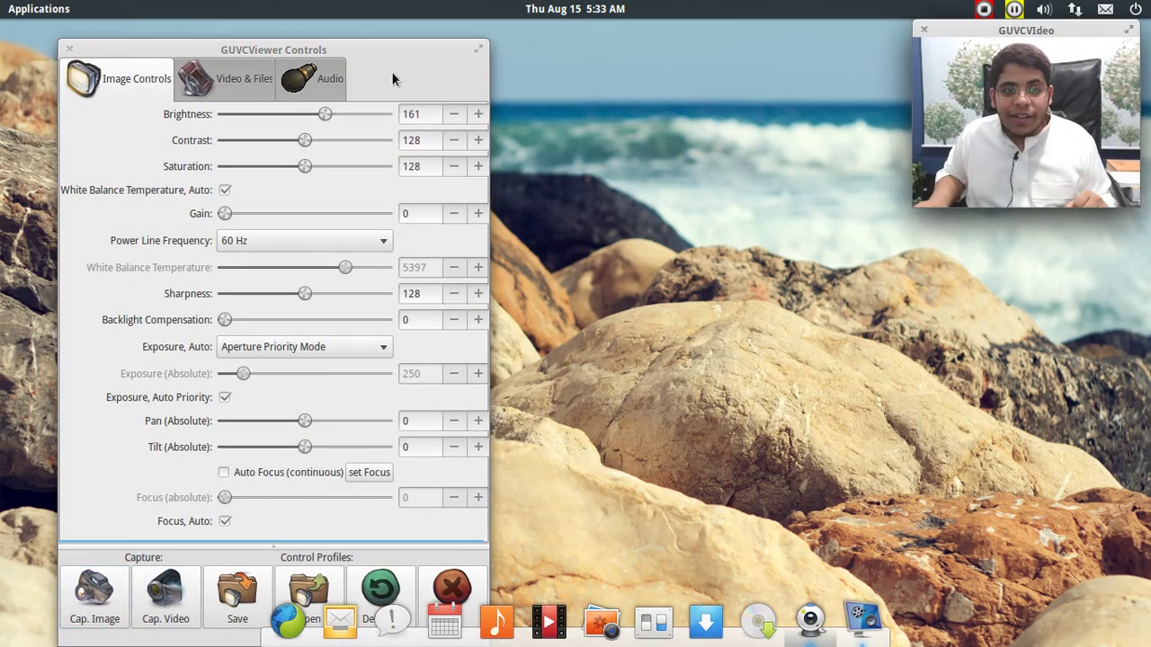
{"action": "right_click", "coordinate": [389, 47]}
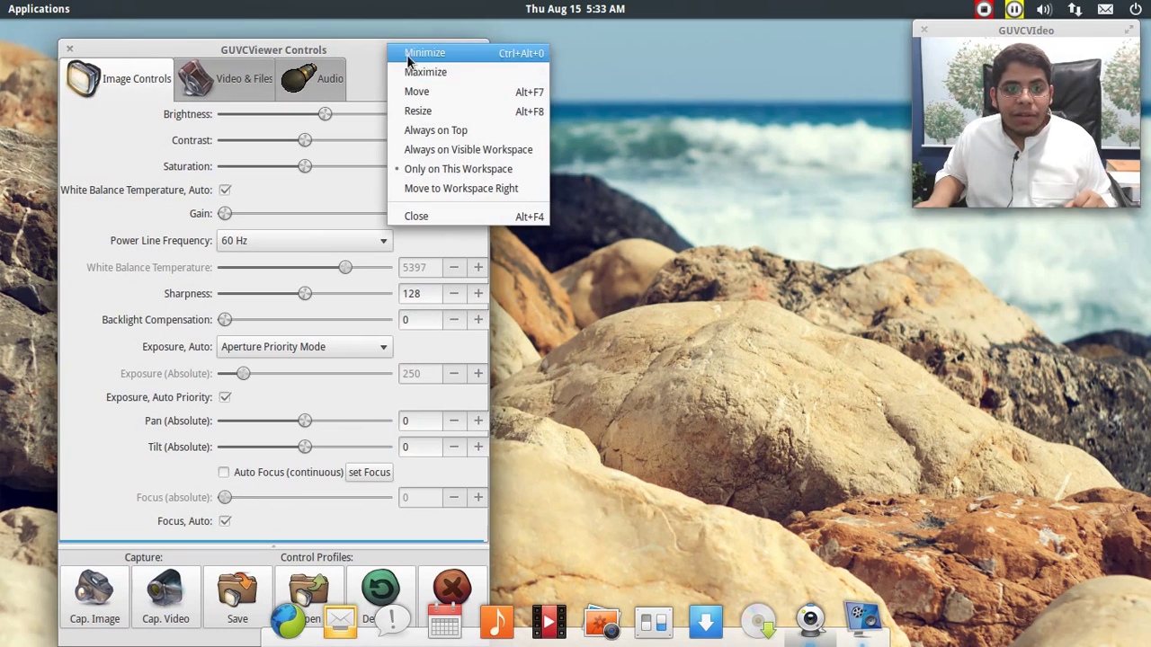
{"action": "left_click", "coordinate": [405, 53]}
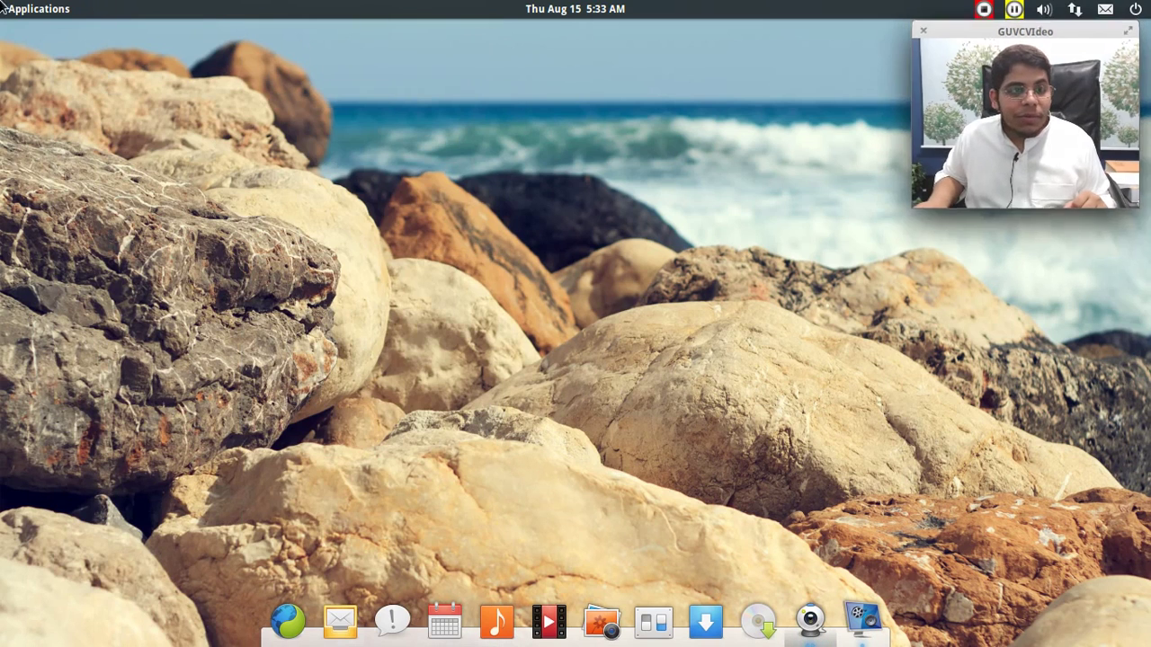
{"action": "left_click", "coordinate": [810, 620]}
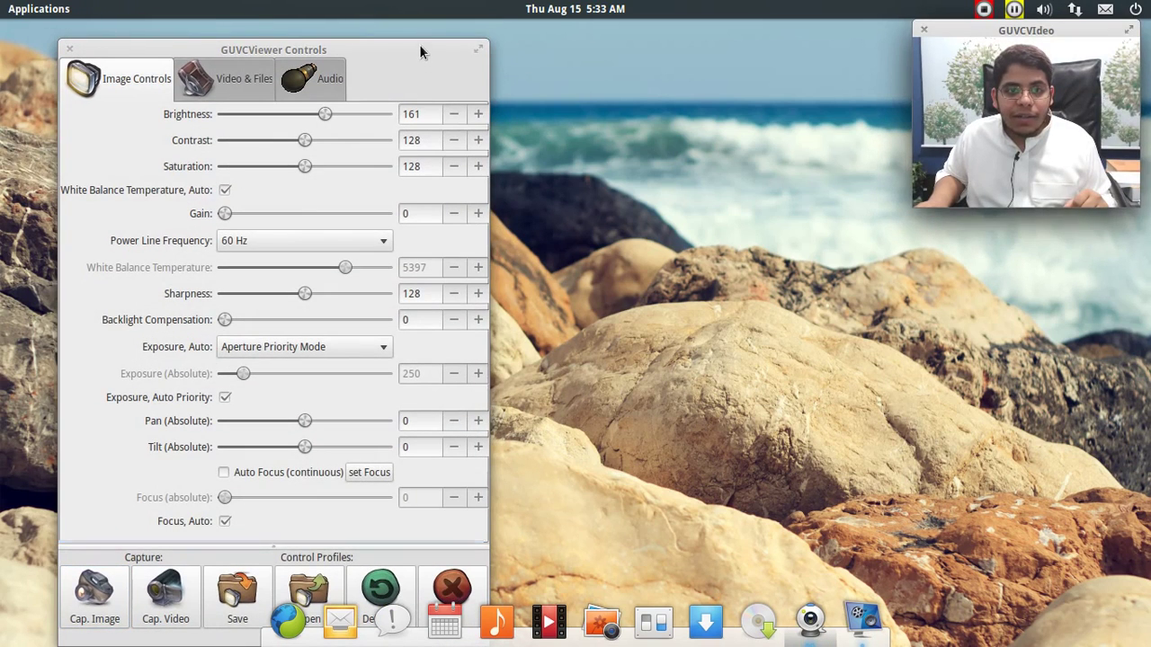
{"action": "right_click", "coordinate": [419, 44]}
{"action": "left_click", "coordinate": [448, 57]}
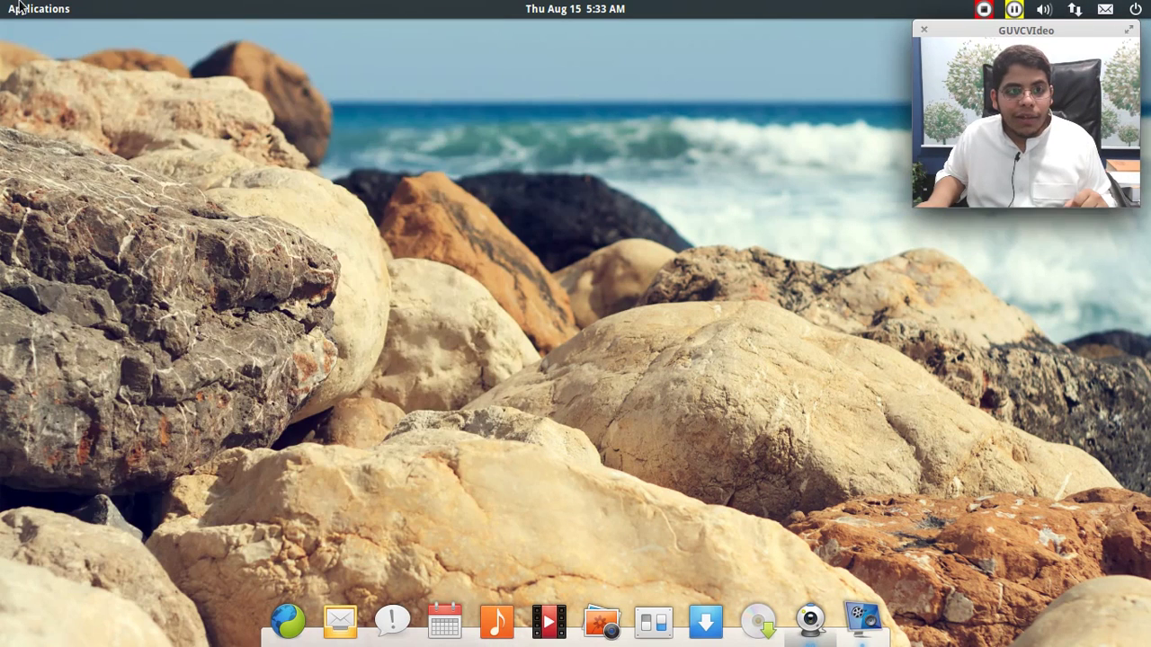
Launch Software Center from the second page of the application launcher, close it, and bring back the webcam preview
{"action": "left_click", "coordinate": [40, 10]}
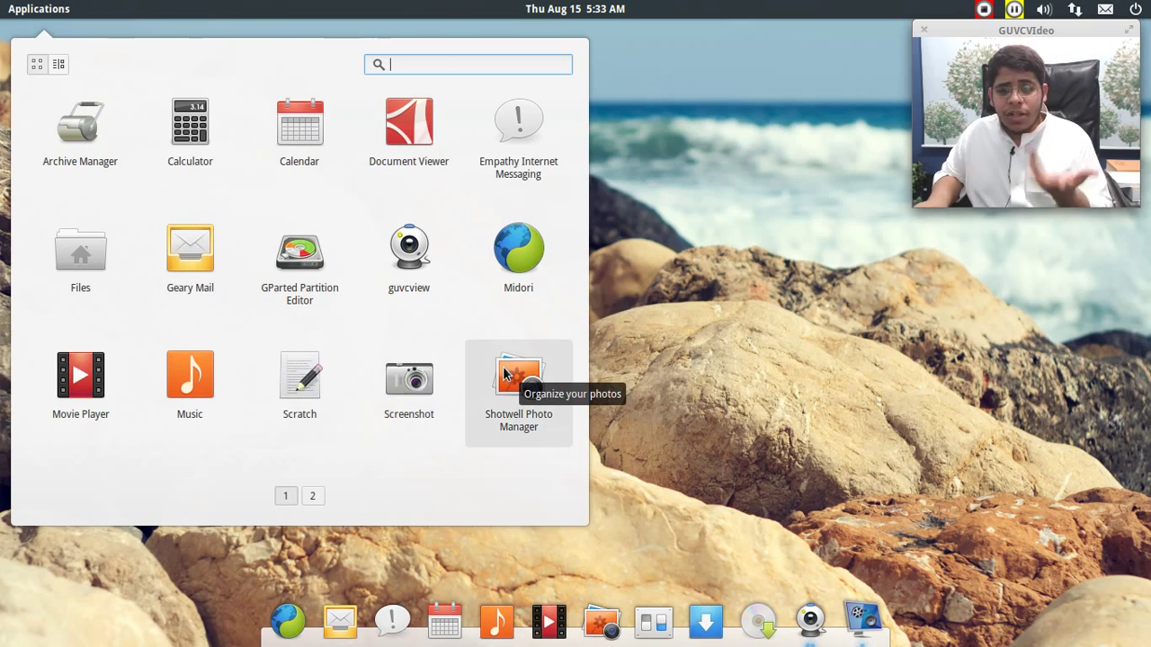
{"action": "left_click", "coordinate": [311, 503]}
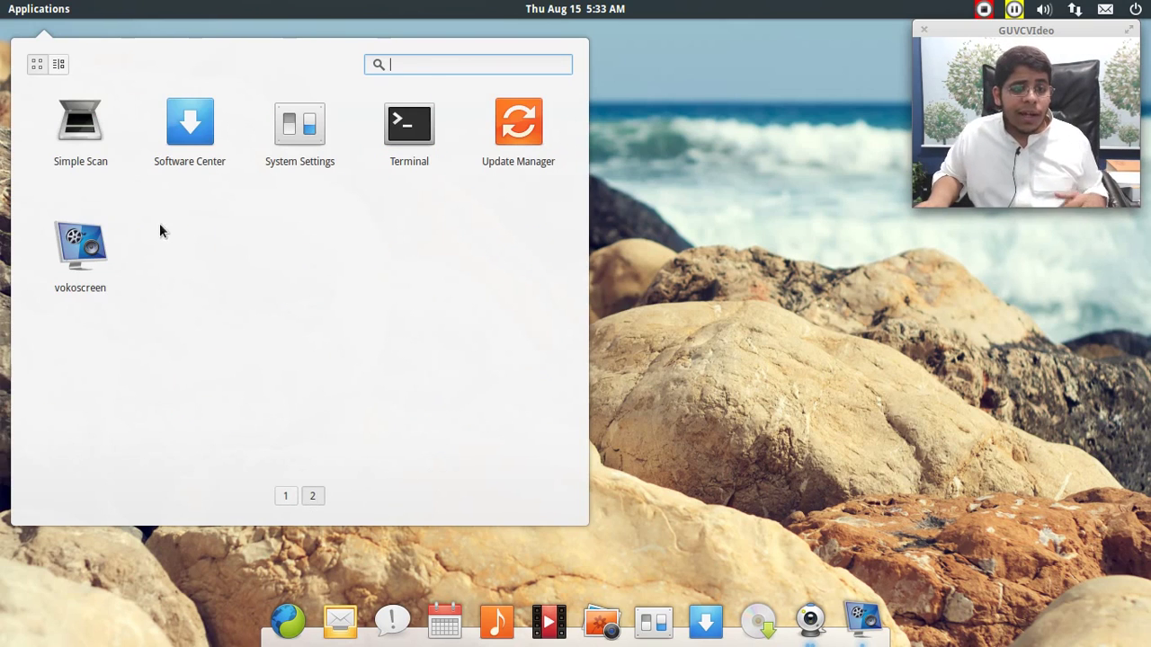
{"action": "left_click", "coordinate": [178, 113]}
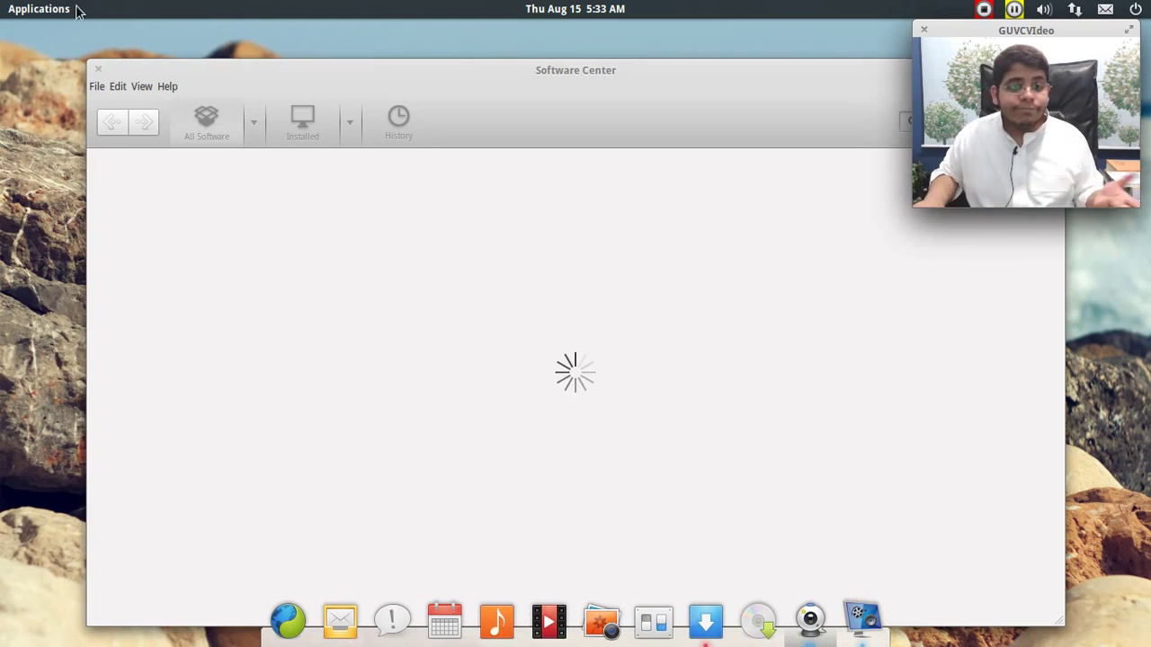
{"action": "left_click", "coordinate": [98, 70]}
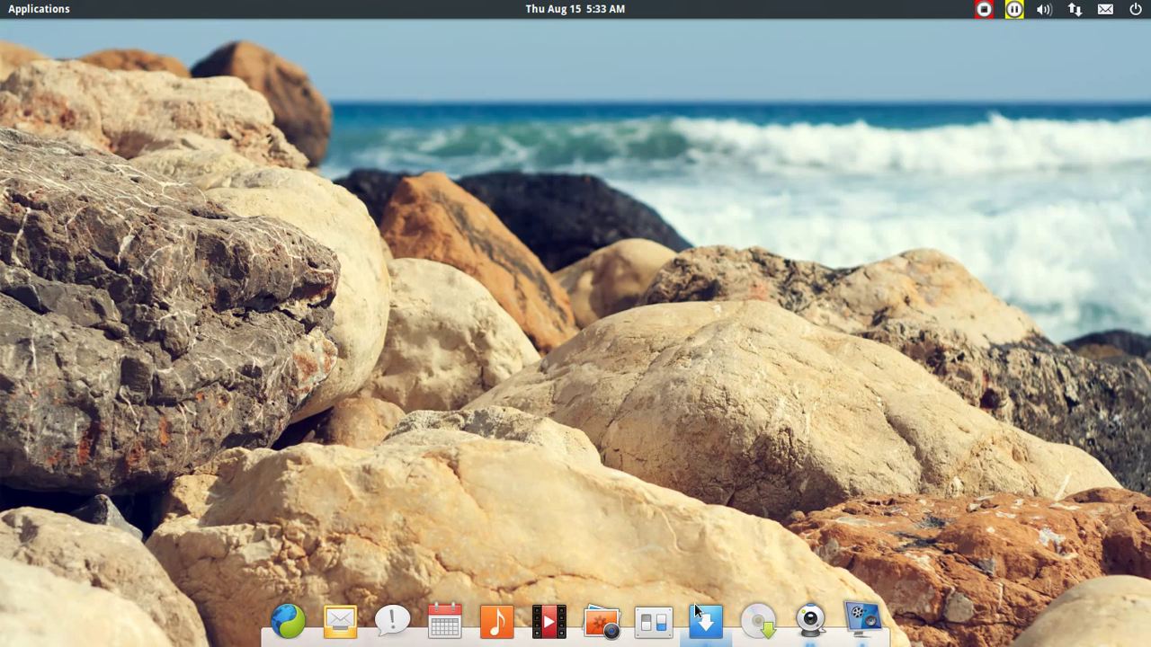
{"action": "left_click", "coordinate": [810, 619]}
Launch Terminal from the application launcher, move its window across the desktop, and close it
{"action": "left_click", "coordinate": [51, 11]}
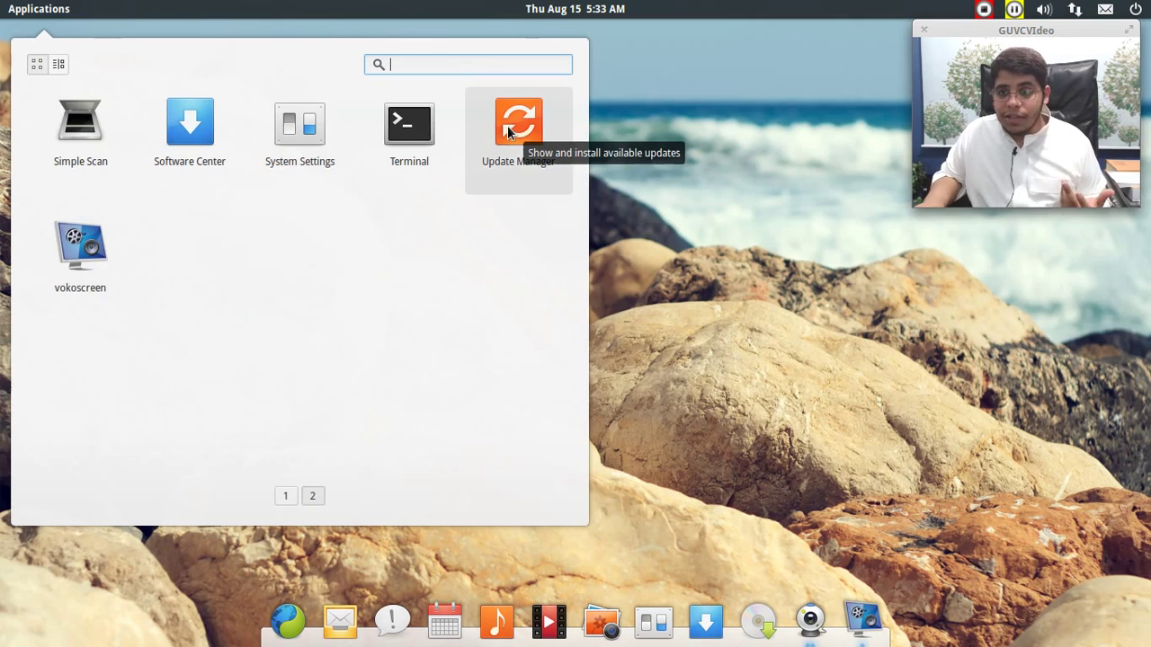
{"action": "left_click", "coordinate": [432, 133]}
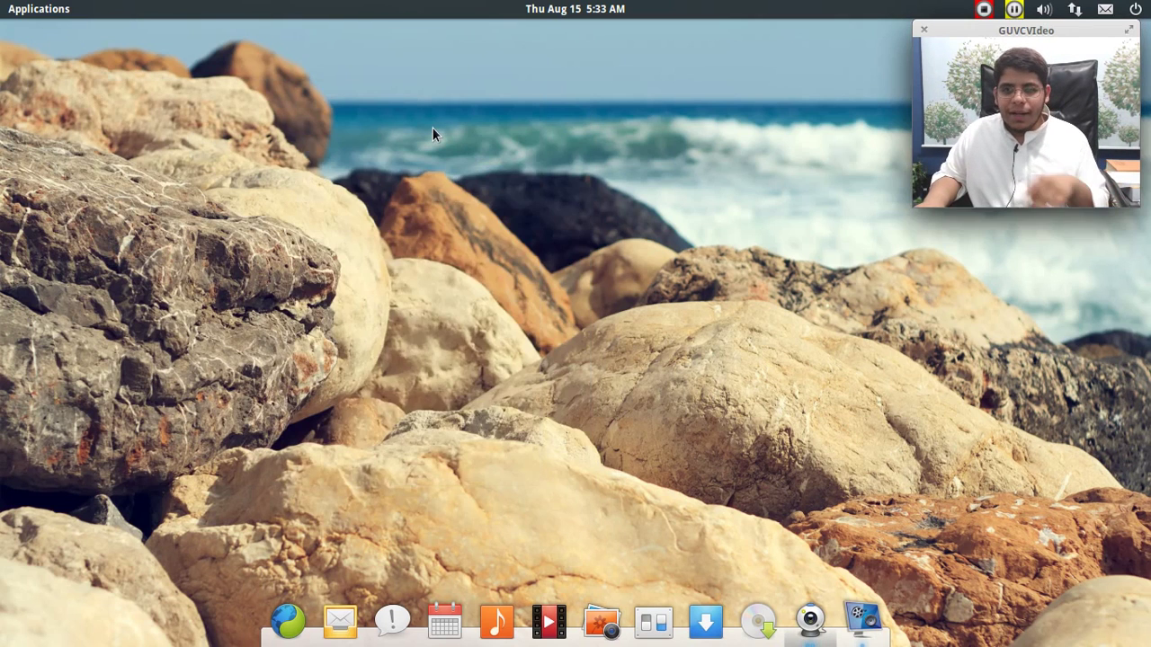
{"action": "left_click_drag", "start_coordinate": [544, 169], "coordinate": [501, 116]}
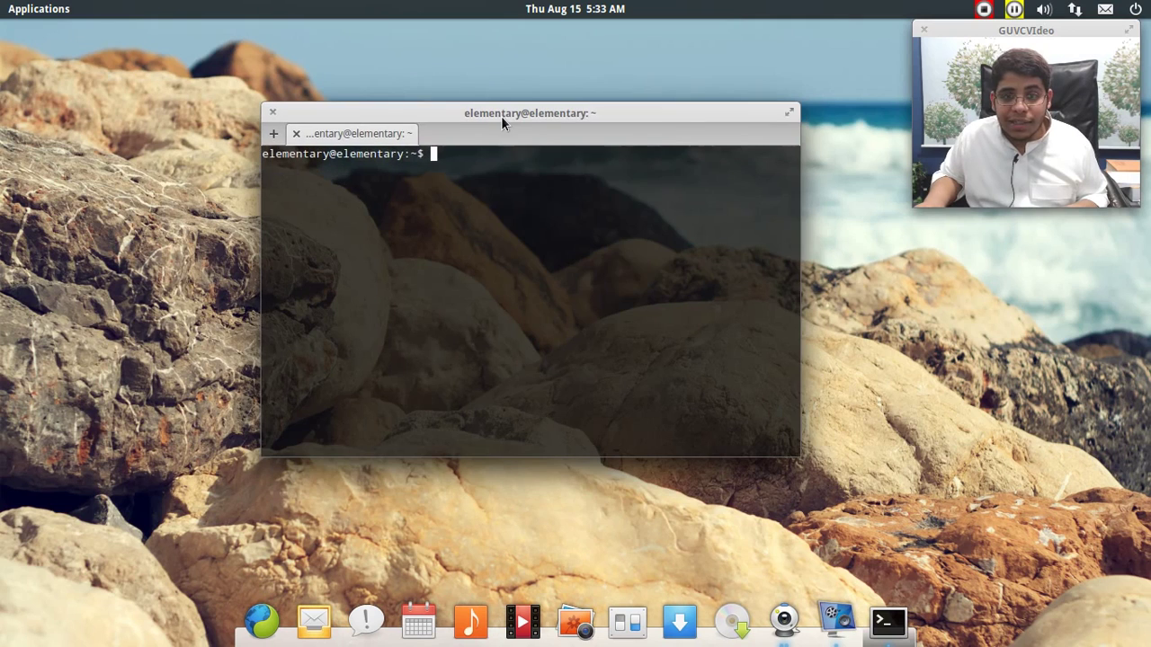
{"action": "right_click", "coordinate": [501, 116]}
{"action": "left_click", "coordinate": [466, 135]}
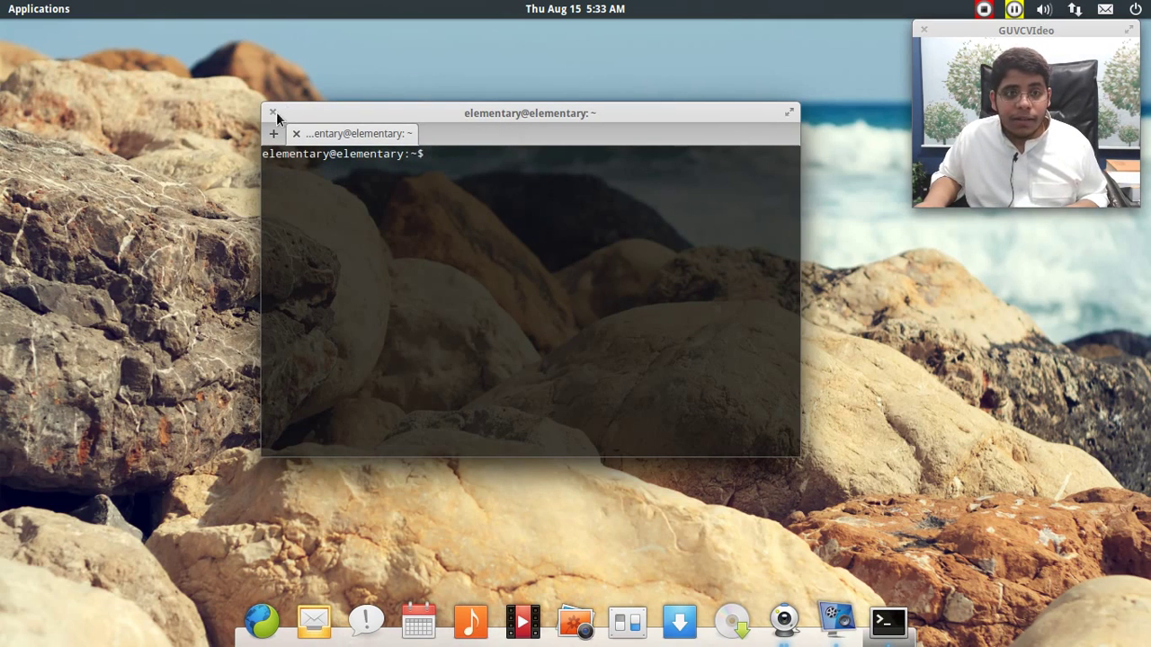
{"action": "left_click", "coordinate": [274, 113]}
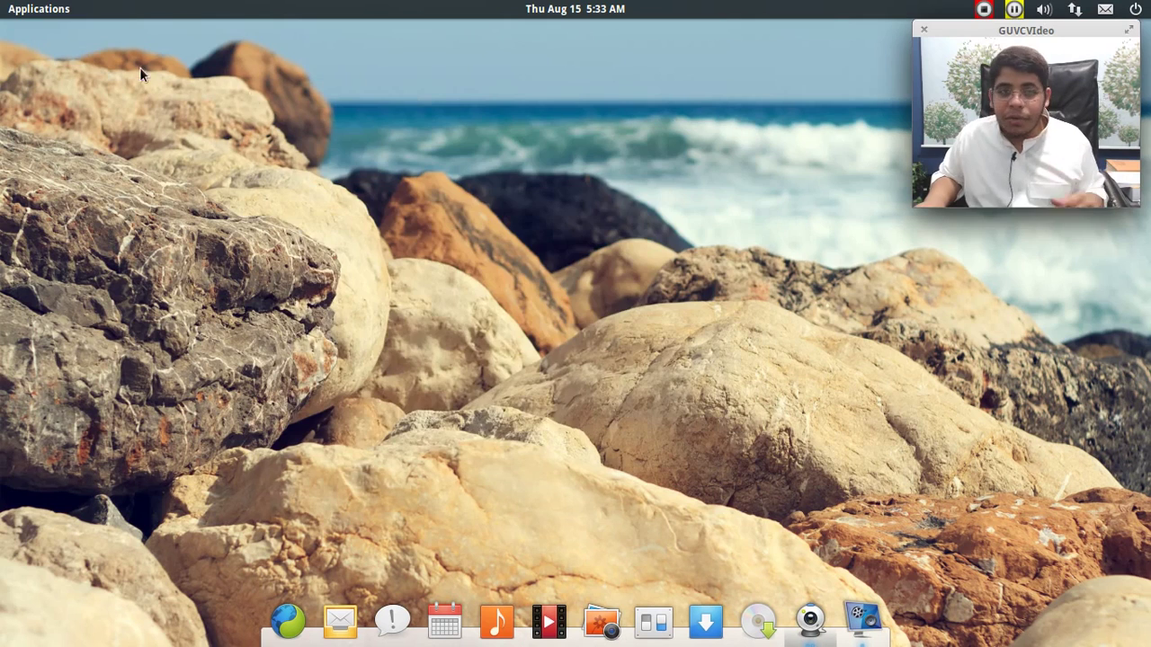
Look at the Update Manager entry in the application launcher and dismiss the launcher
{"action": "left_click", "coordinate": [39, 9]}
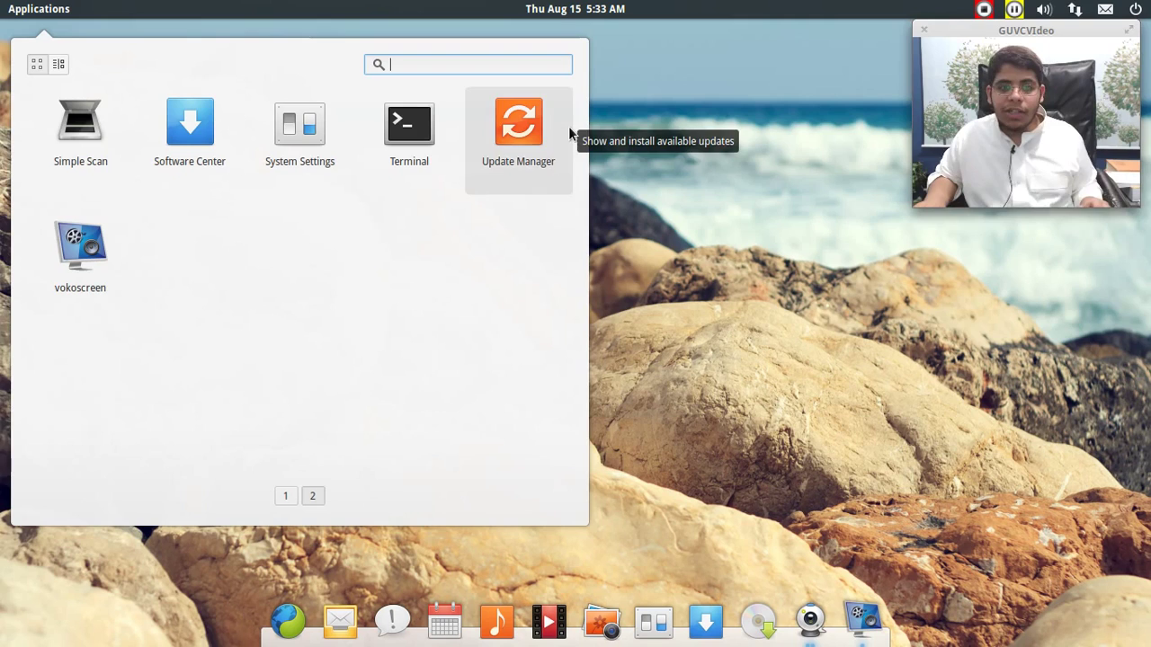
{"action": "left_click", "coordinate": [726, 141]}
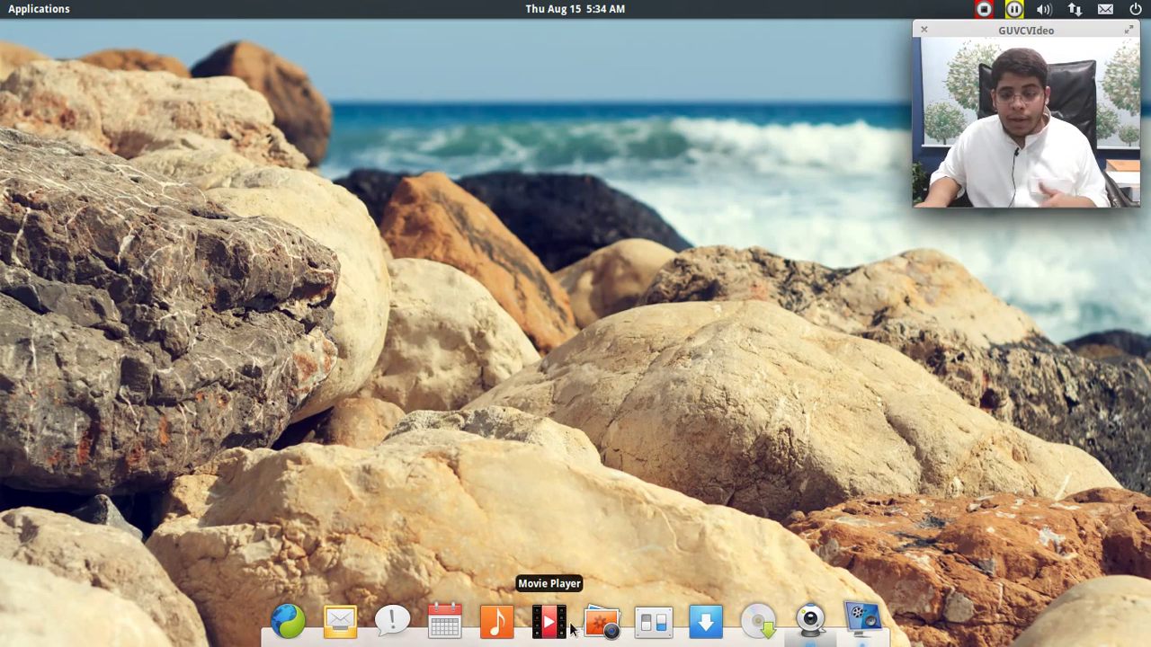
Open System Settings, move its window clear of the webcam preview, and view the Defaults settings before returning to the overview
{"action": "left_click", "coordinate": [634, 626]}
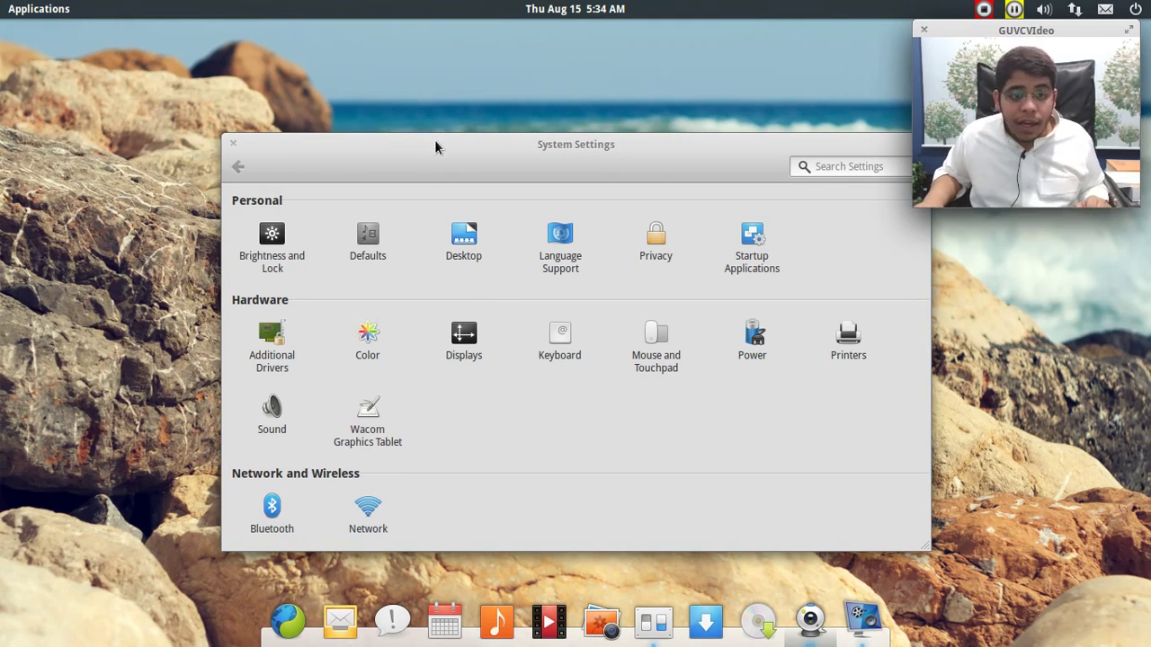
{"action": "left_click_drag", "start_coordinate": [435, 146], "coordinate": [322, 89]}
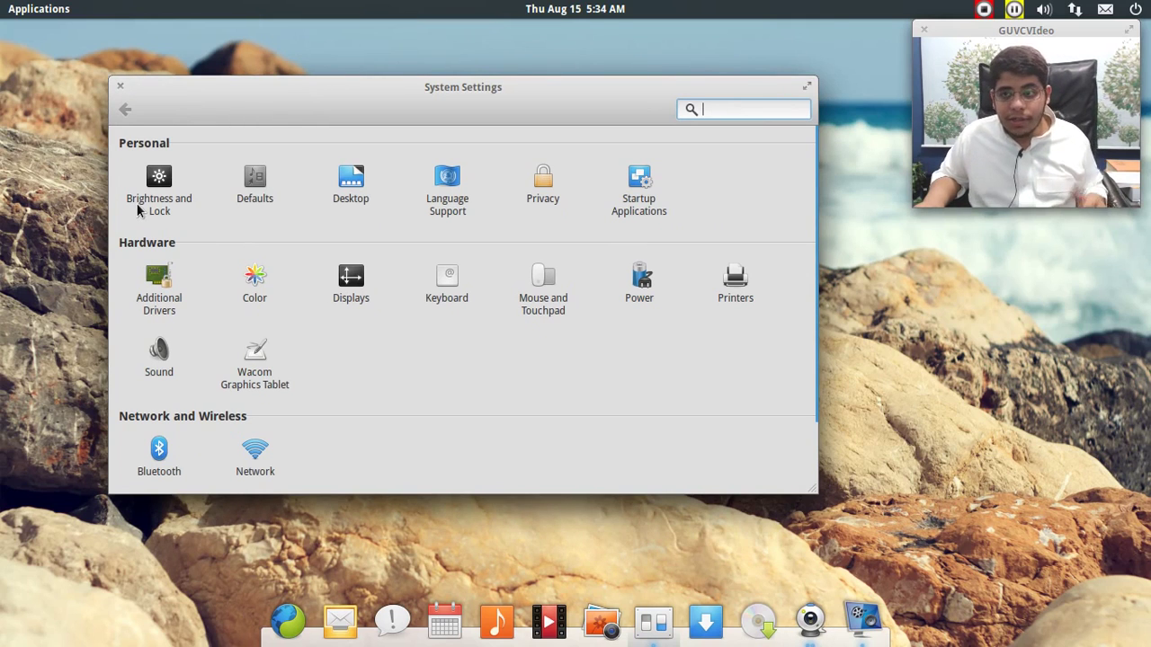
{"action": "left_click", "coordinate": [260, 188]}
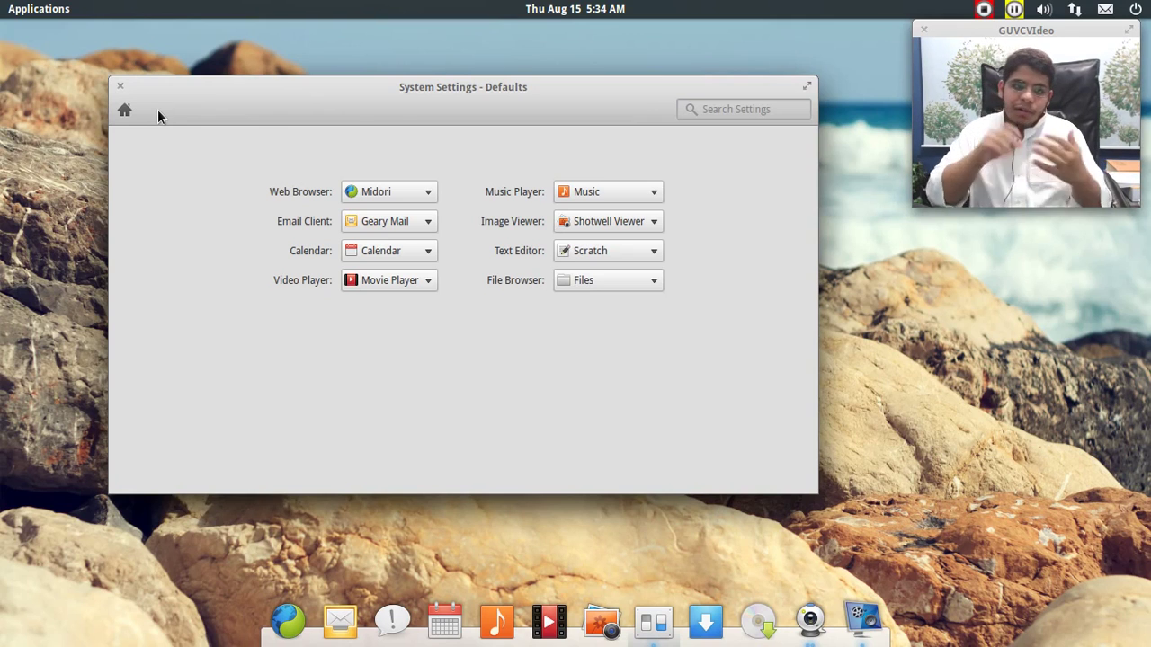
{"action": "left_click", "coordinate": [125, 109]}
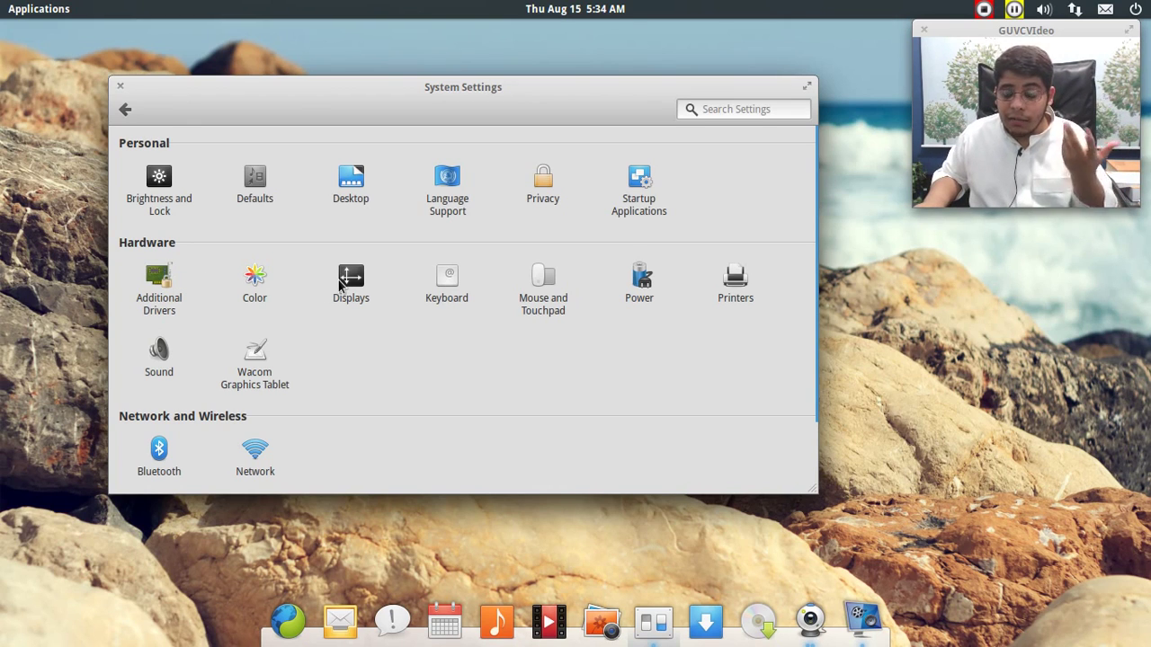
Review the Keyboard settings for shortcuts, layout and options, and return to the settings overview
{"action": "left_click", "coordinate": [454, 297]}
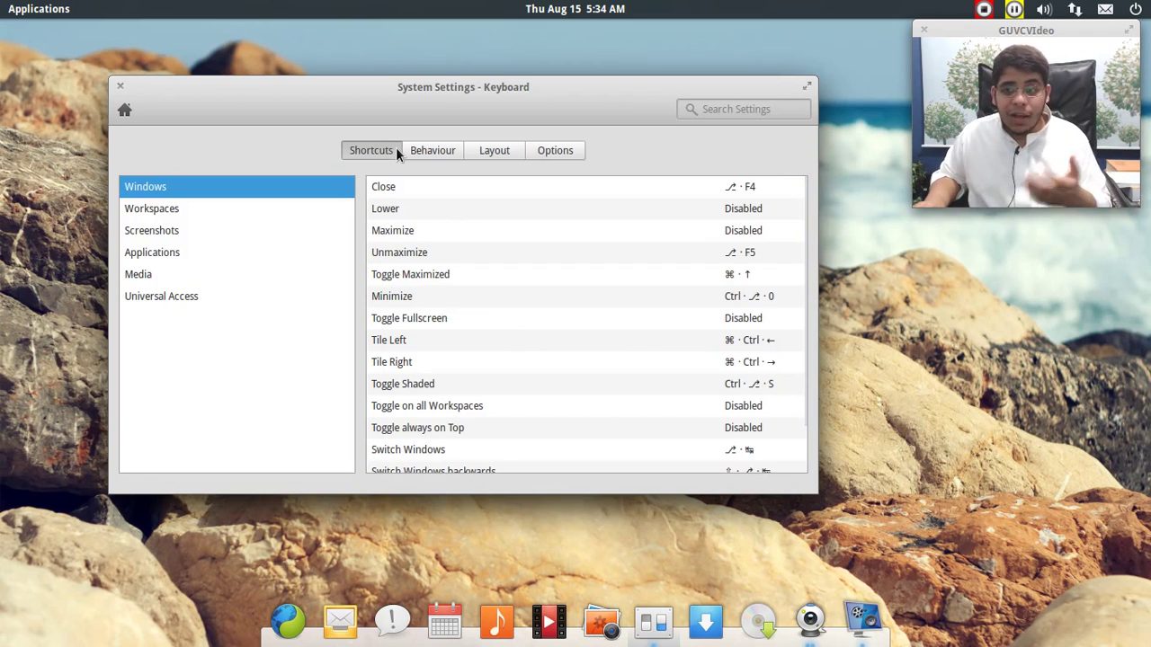
{"action": "left_click", "coordinate": [500, 151]}
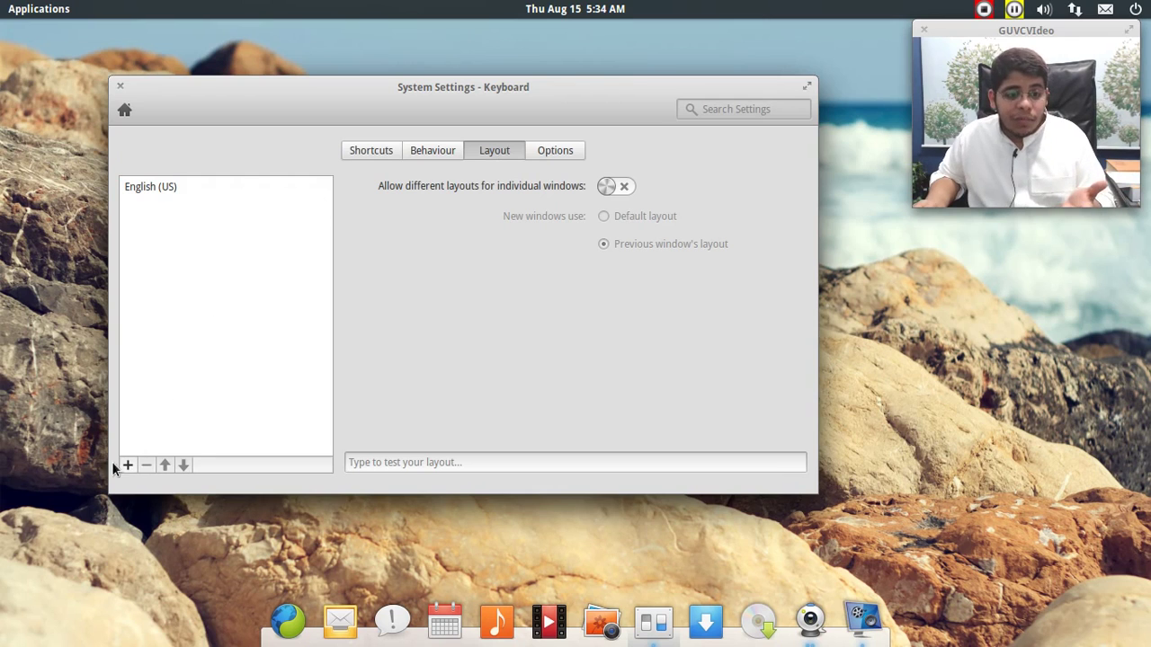
{"action": "left_click", "coordinate": [555, 151]}
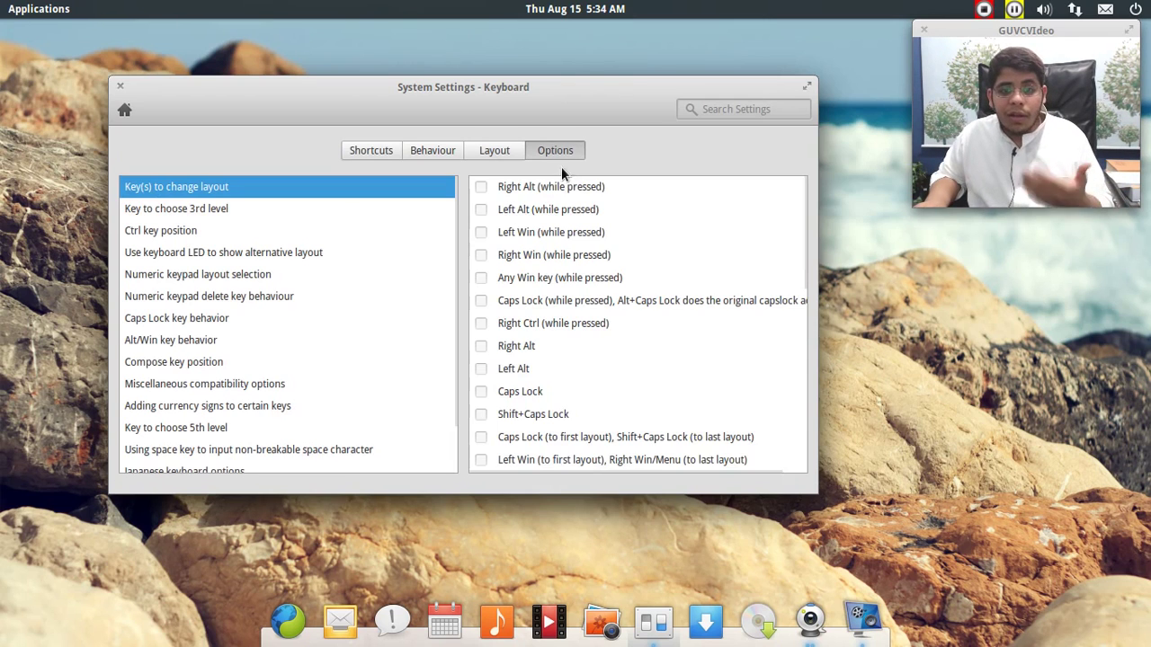
{"action": "scroll", "coordinate": [543, 405], "scroll_direction": "down", "scroll_amount": 5}
{"action": "scroll", "coordinate": [543, 410], "scroll_direction": "up", "scroll_amount": 5}
{"action": "scroll", "coordinate": [543, 409], "scroll_direction": "down", "scroll_amount": 2}
{"action": "scroll", "coordinate": [543, 409], "scroll_direction": "up", "scroll_amount": 2}
{"action": "left_click", "coordinate": [125, 112]}
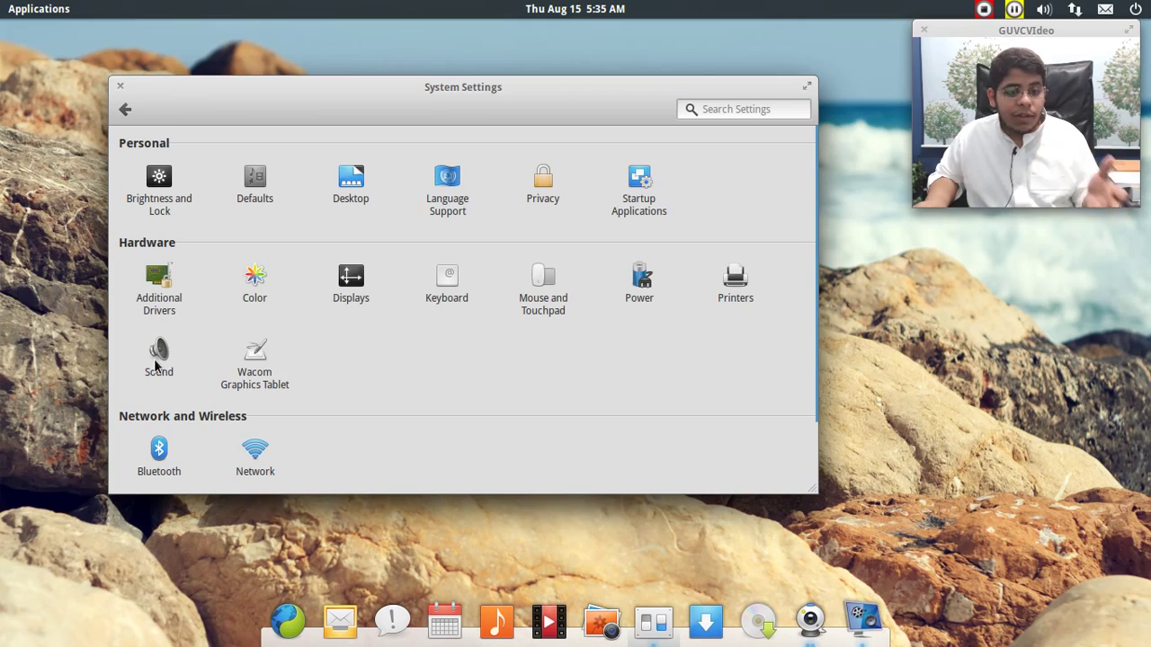
View the About information and the User Accounts settings, returning to the overview after each
{"action": "scroll", "coordinate": [299, 387], "scroll_direction": "down", "scroll_amount": 2}
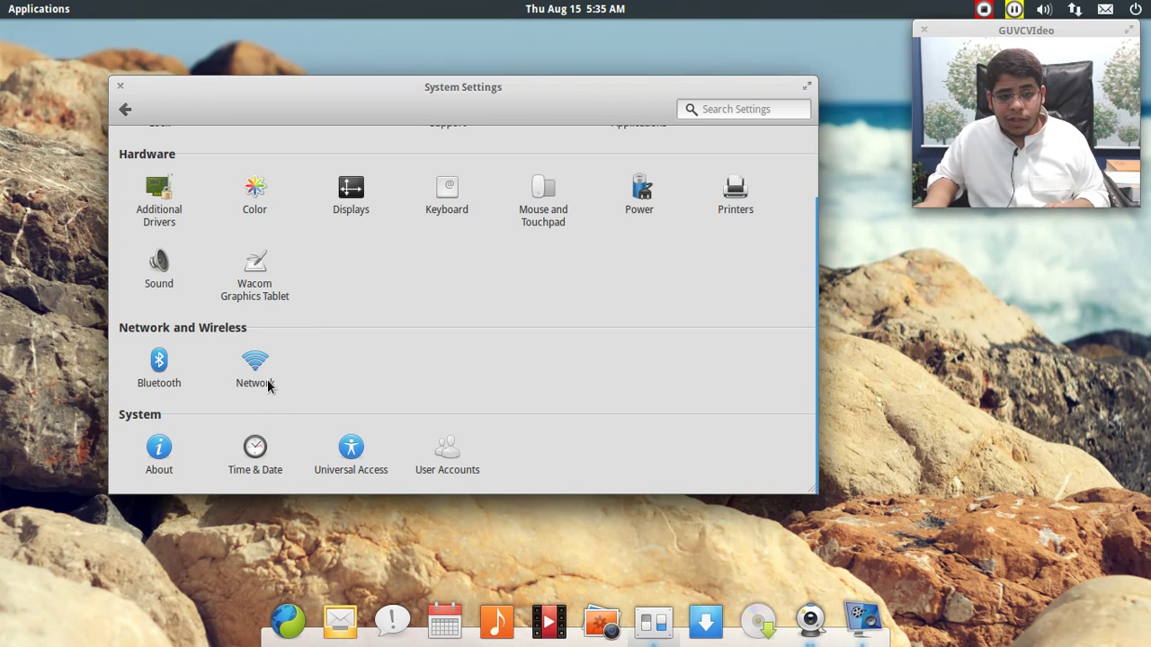
{"action": "left_click", "coordinate": [162, 461]}
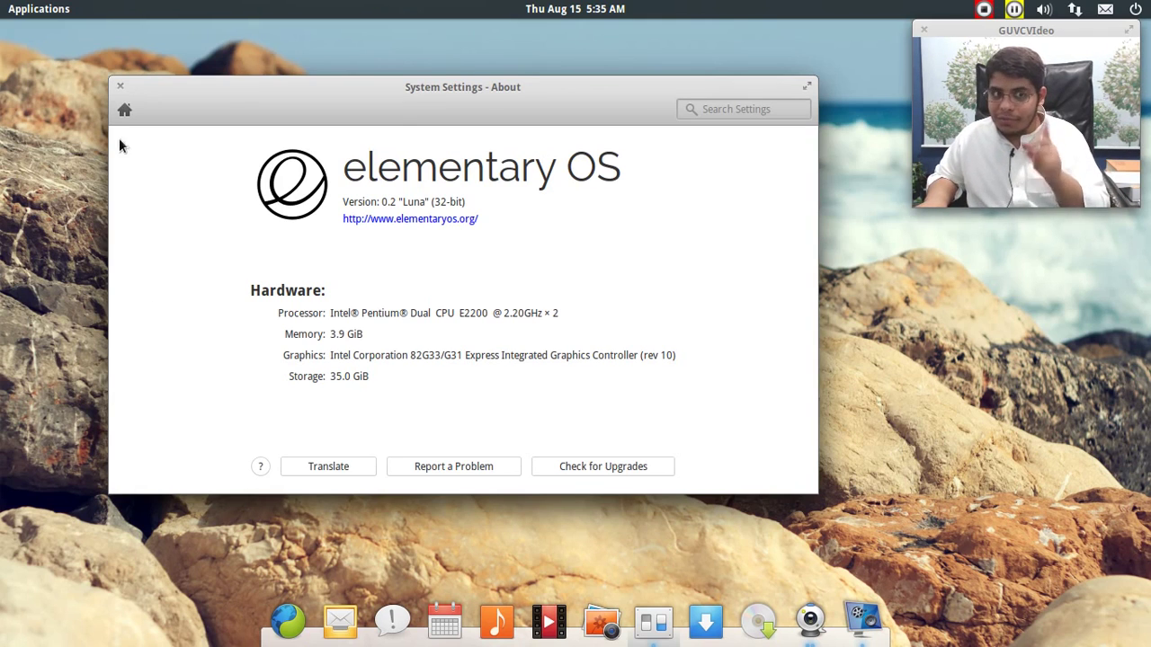
{"action": "left_click", "coordinate": [125, 110]}
{"action": "scroll", "coordinate": [270, 472], "scroll_direction": "down", "scroll_amount": 2}
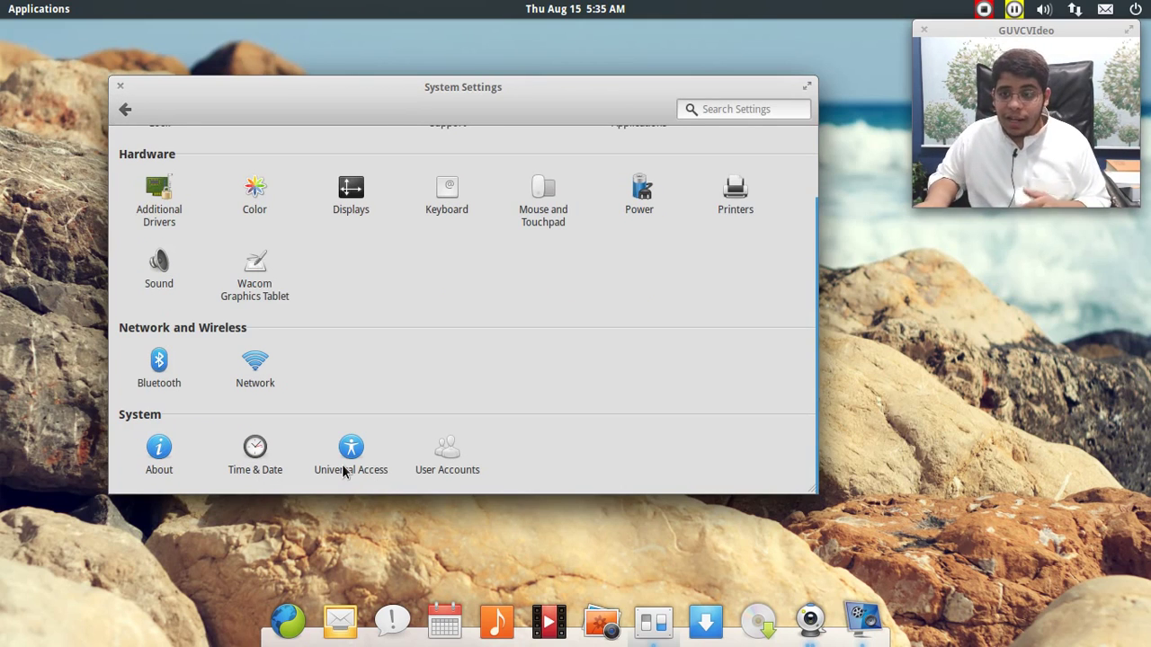
{"action": "left_click", "coordinate": [421, 472]}
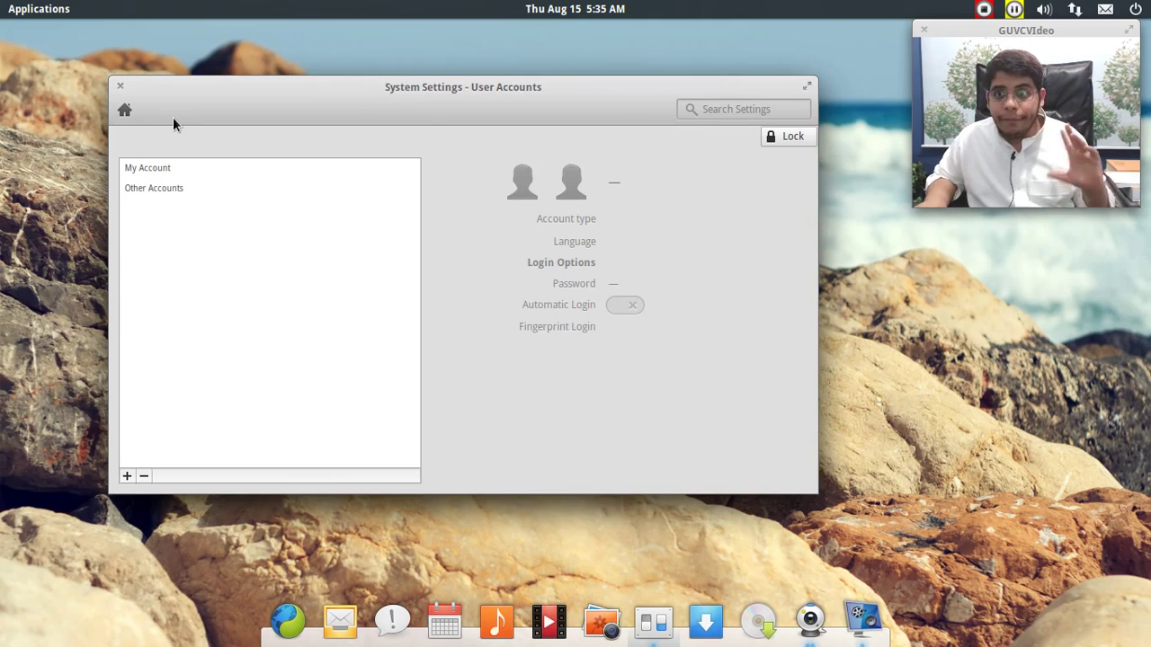
{"action": "left_click", "coordinate": [126, 110]}
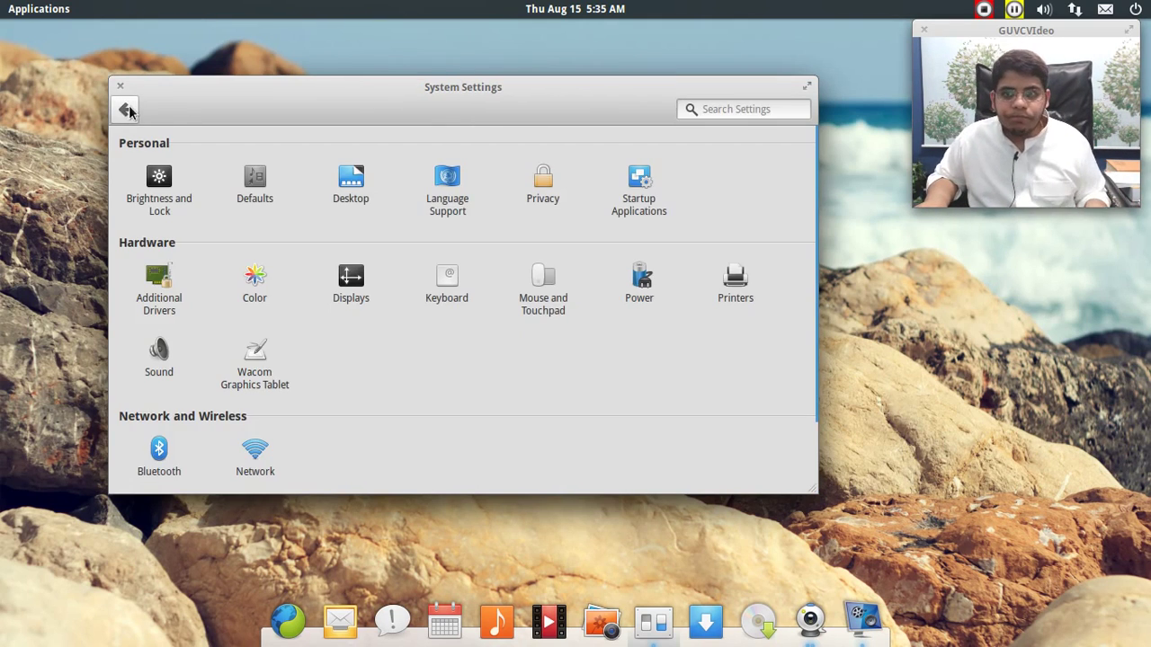
Open the Desktop settings and browse the available wallpapers
{"action": "left_click", "coordinate": [347, 176]}
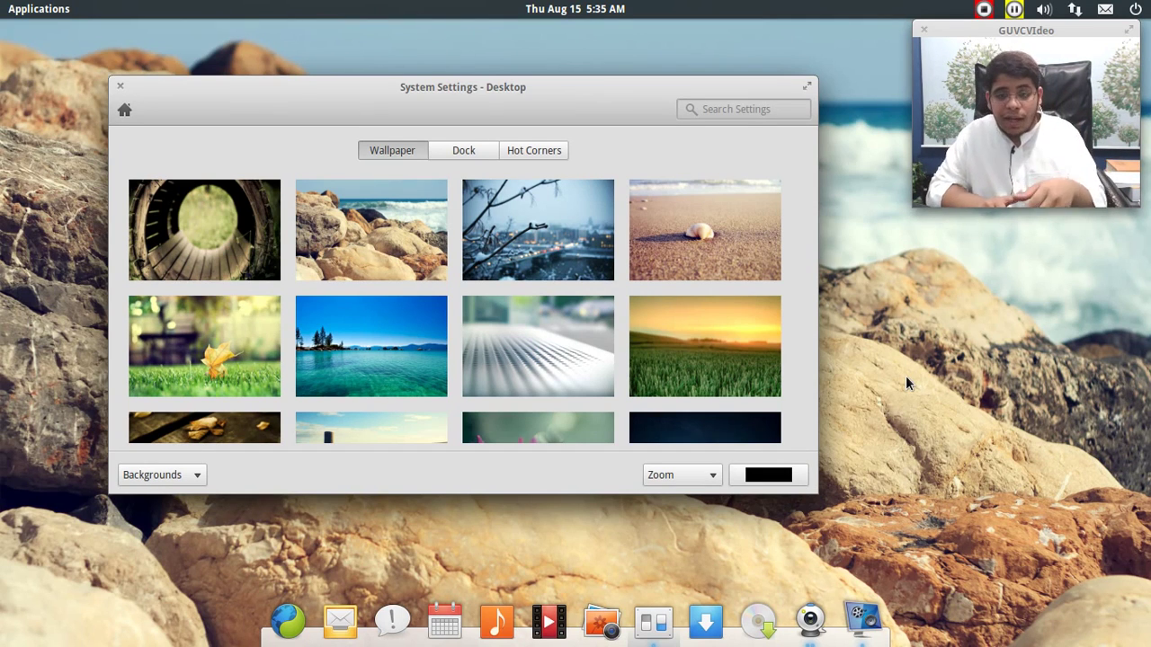
{"action": "scroll", "coordinate": [505, 261], "scroll_direction": "down", "scroll_amount": 10}
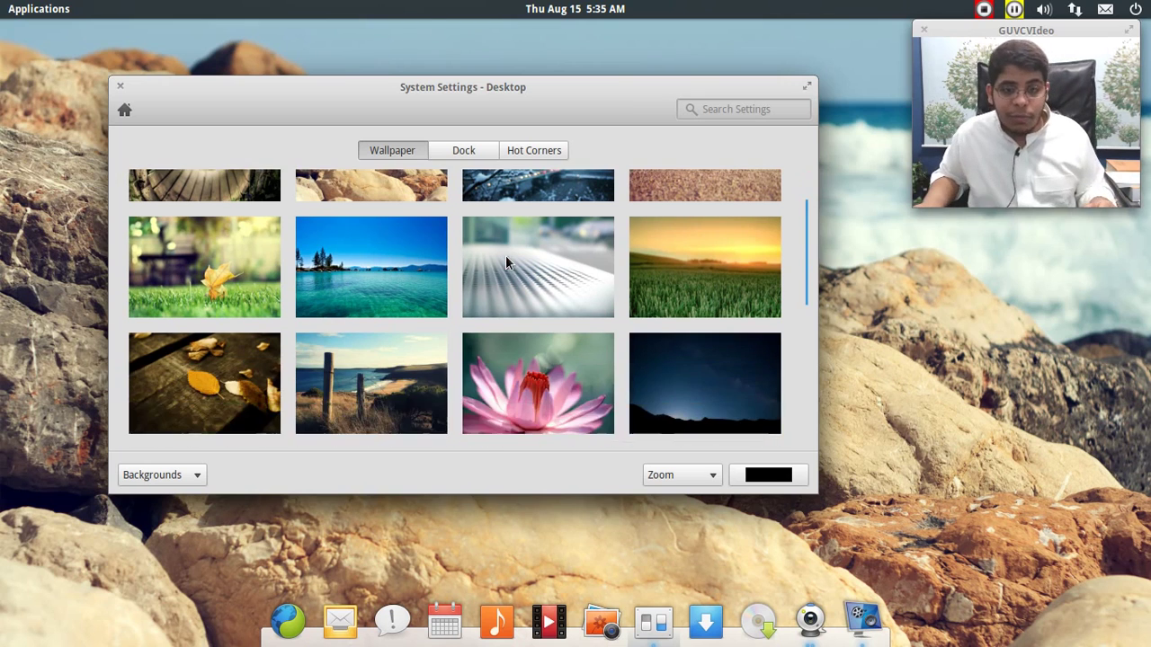
{"action": "scroll", "coordinate": [506, 260], "scroll_direction": "up", "scroll_amount": 1}
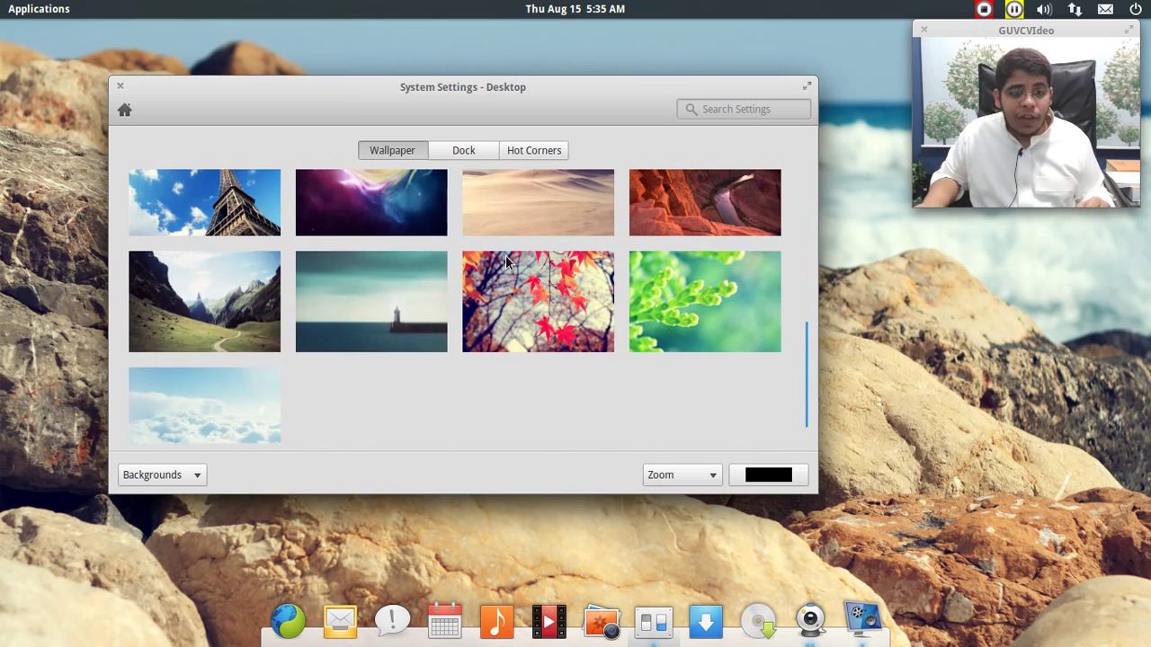
Set the purple and blue nebula picture as the desktop wallpaper and choose Custom as the wallpaper source
{"action": "left_click", "coordinate": [426, 212]}
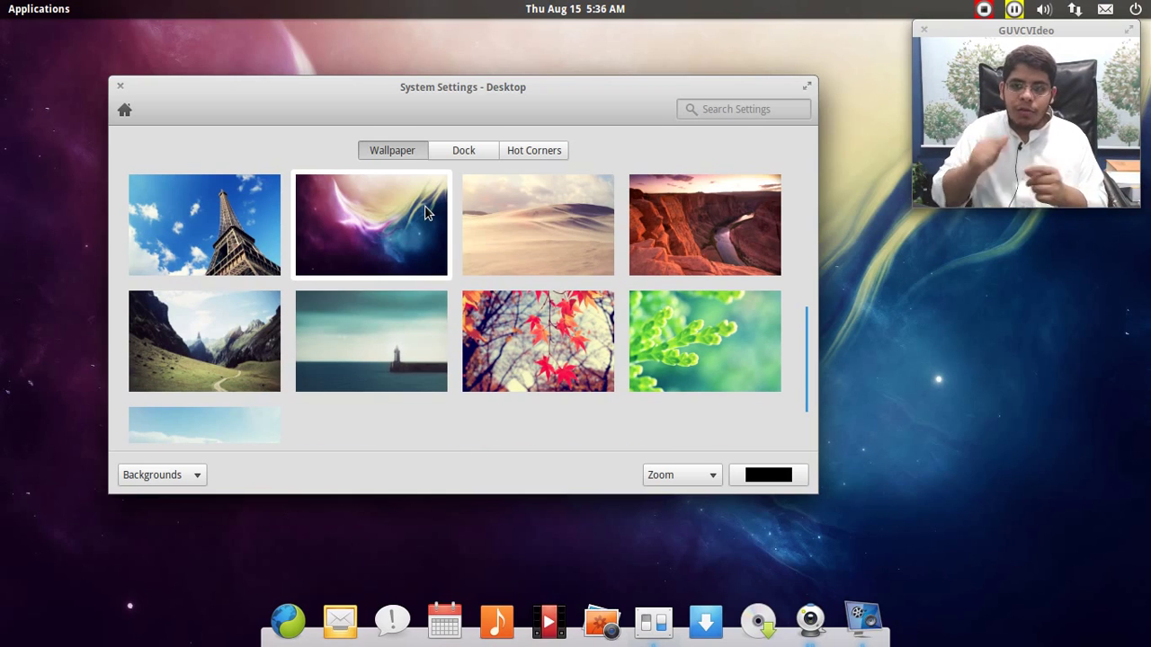
{"action": "left_click", "coordinate": [161, 476]}
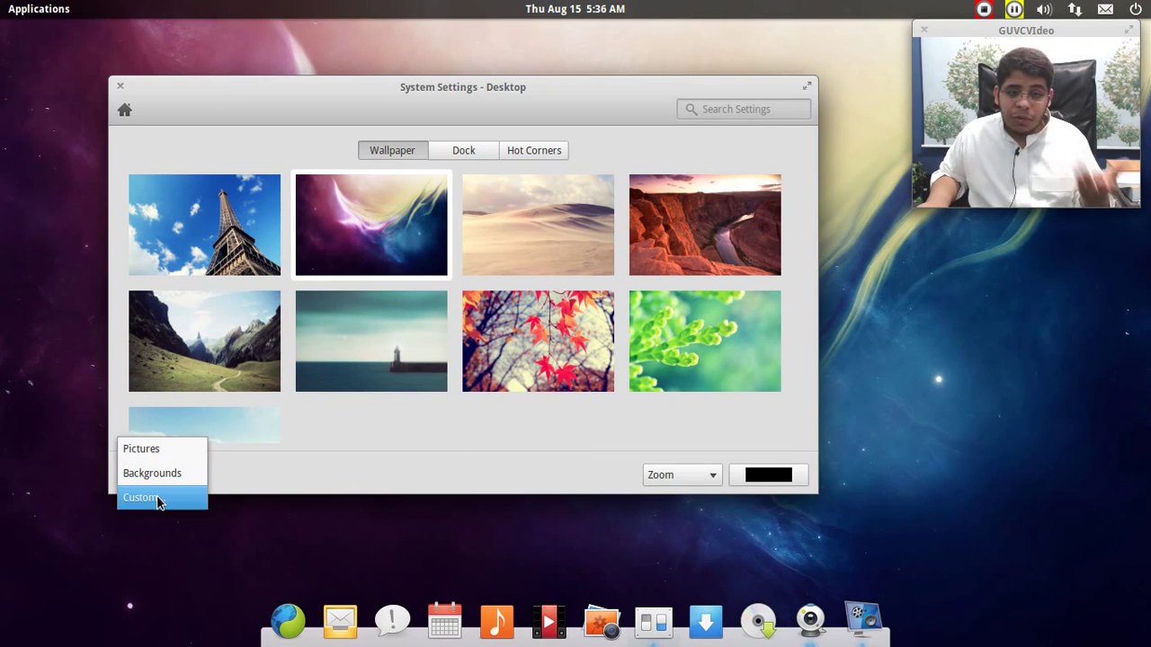
{"action": "left_click", "coordinate": [157, 500]}
Set the dock's icon size to Large in the Desktop settings
{"action": "left_click", "coordinate": [481, 143]}
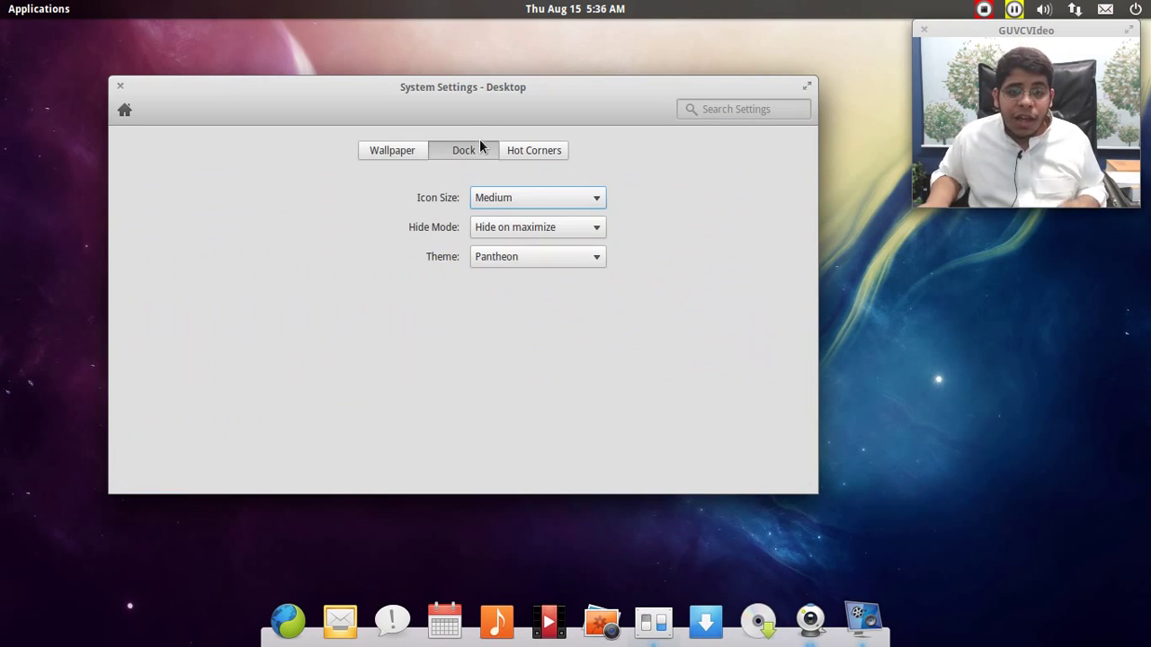
{"action": "left_click", "coordinate": [576, 197]}
{"action": "left_click", "coordinate": [574, 217]}
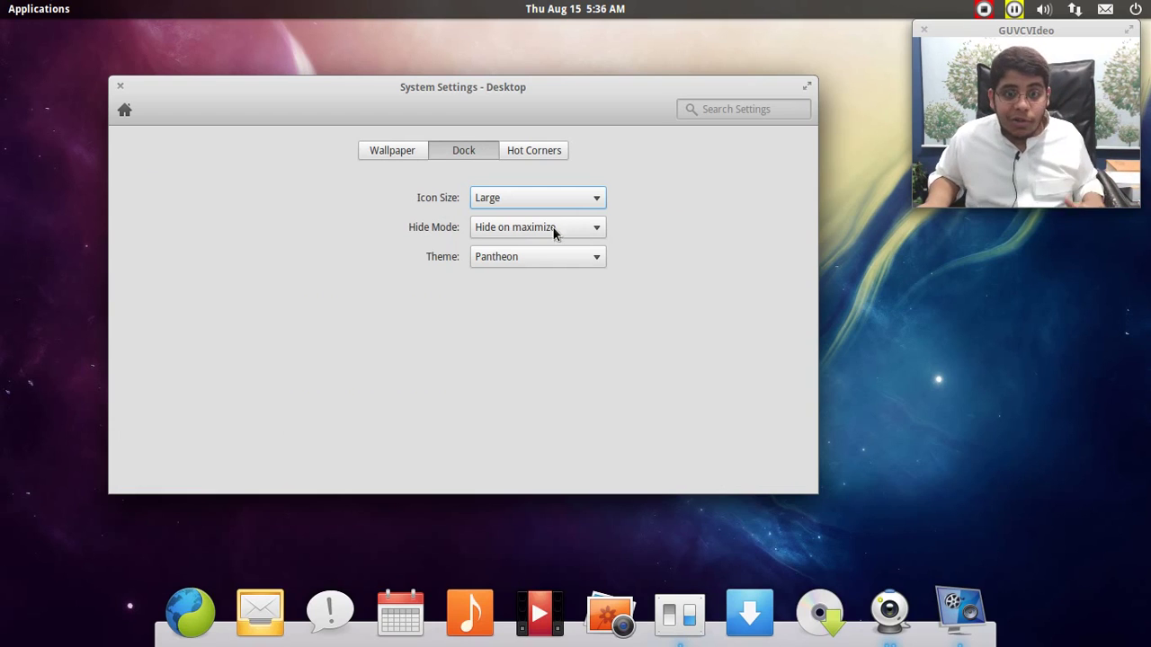
Try the dock's Don't hide and Intelligent hide modes, testing the latter with System Settings maximized and the webcam preview focused
{"action": "left_click", "coordinate": [553, 227]}
{"action": "left_click", "coordinate": [542, 153]}
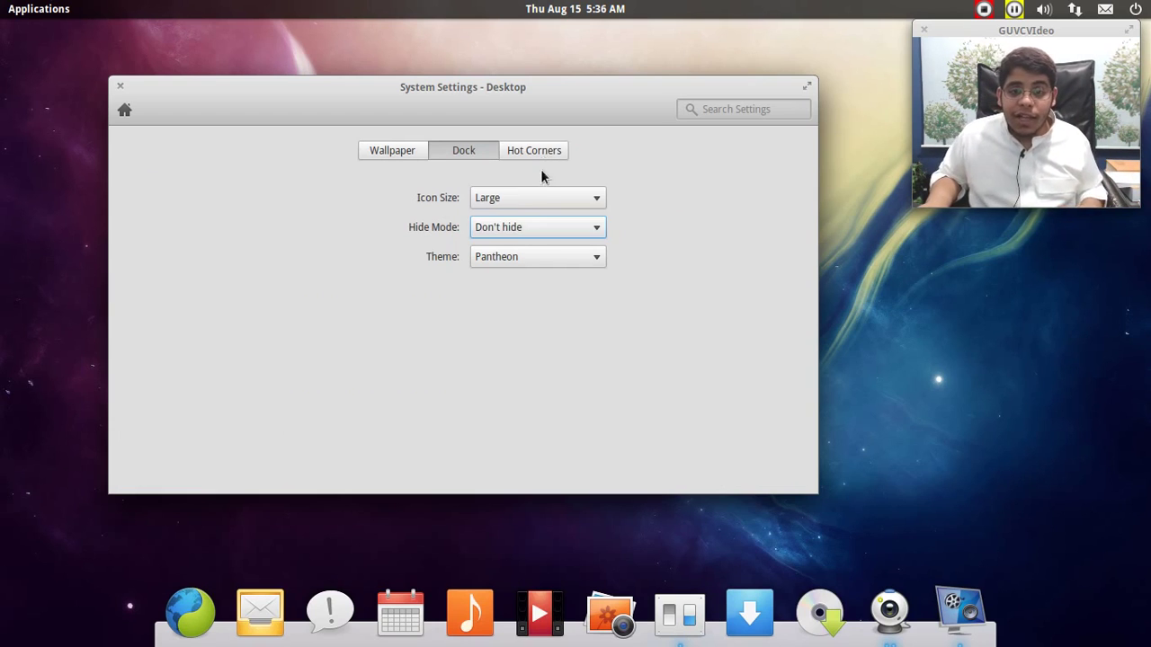
{"action": "left_click", "coordinate": [472, 228]}
{"action": "left_click", "coordinate": [487, 250]}
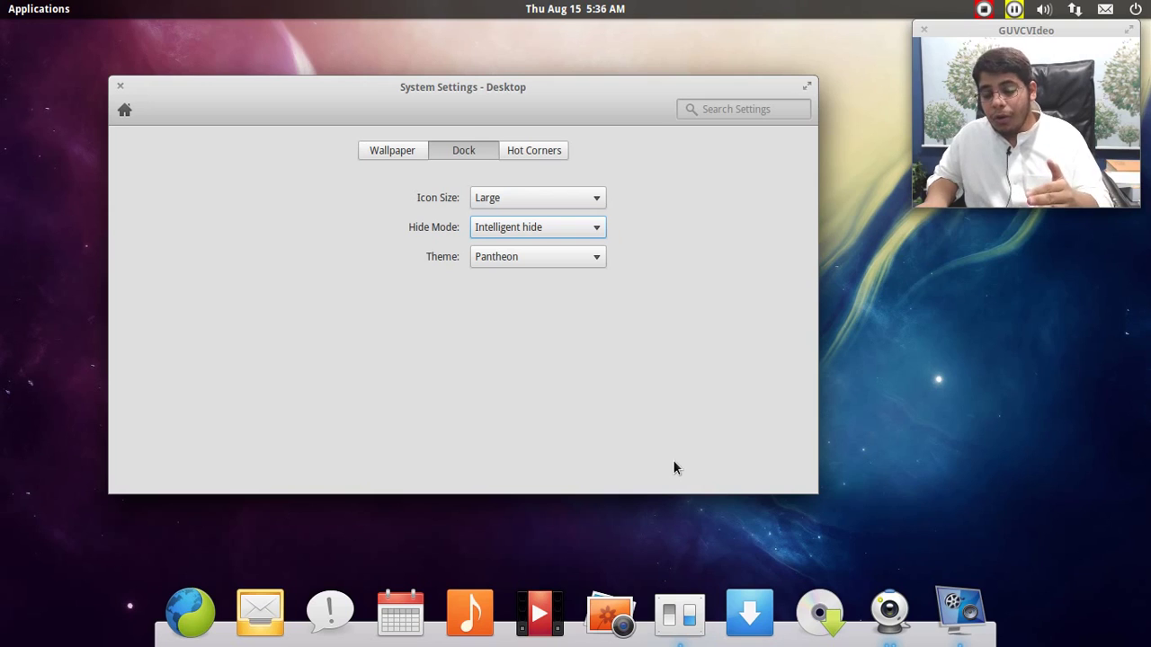
{"action": "left_click", "coordinate": [805, 88]}
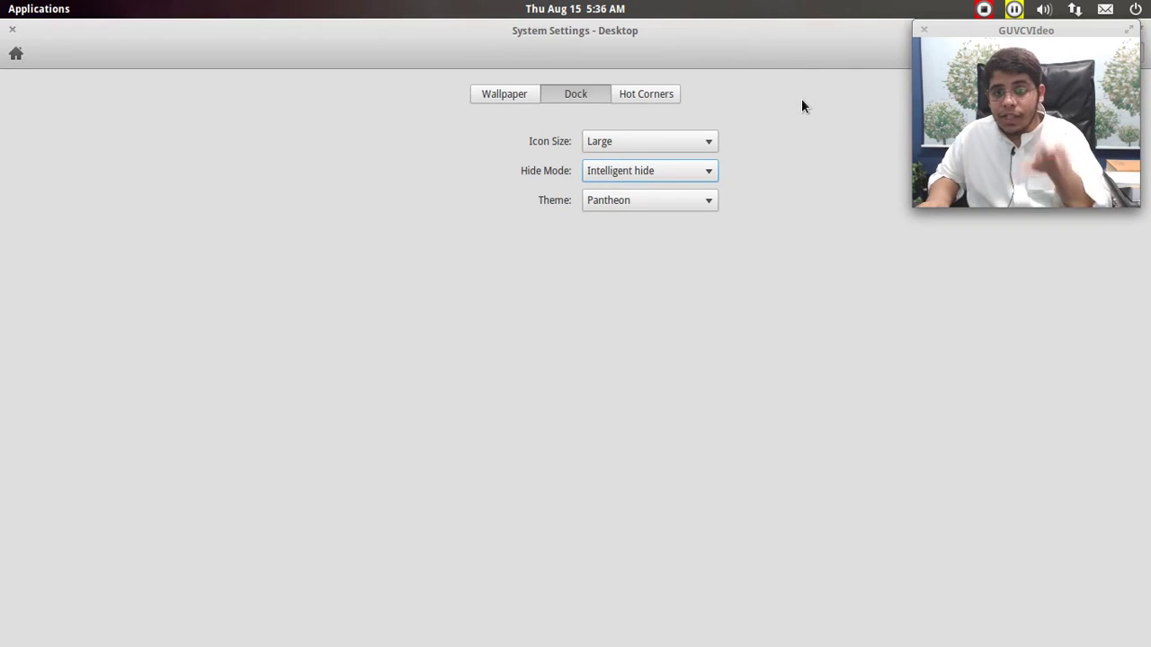
{"action": "left_click", "coordinate": [1014, 25]}
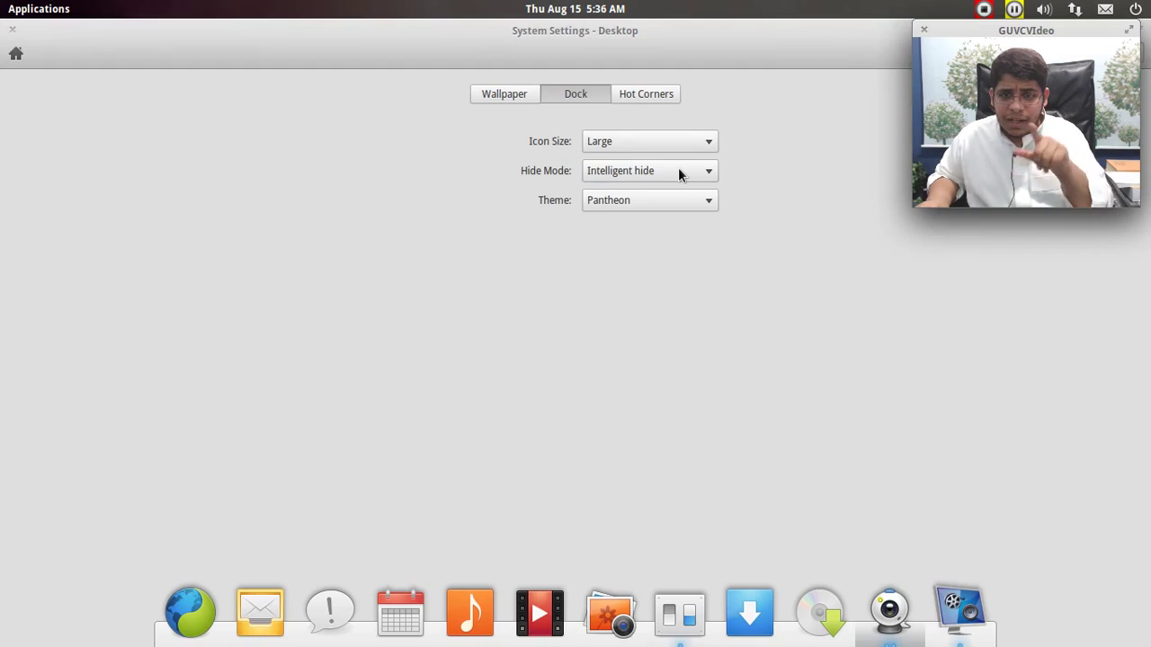
Try the Hide on maximize mode for the dock by switching focus from the maximized settings to the webcam preview
{"action": "left_click", "coordinate": [678, 167]}
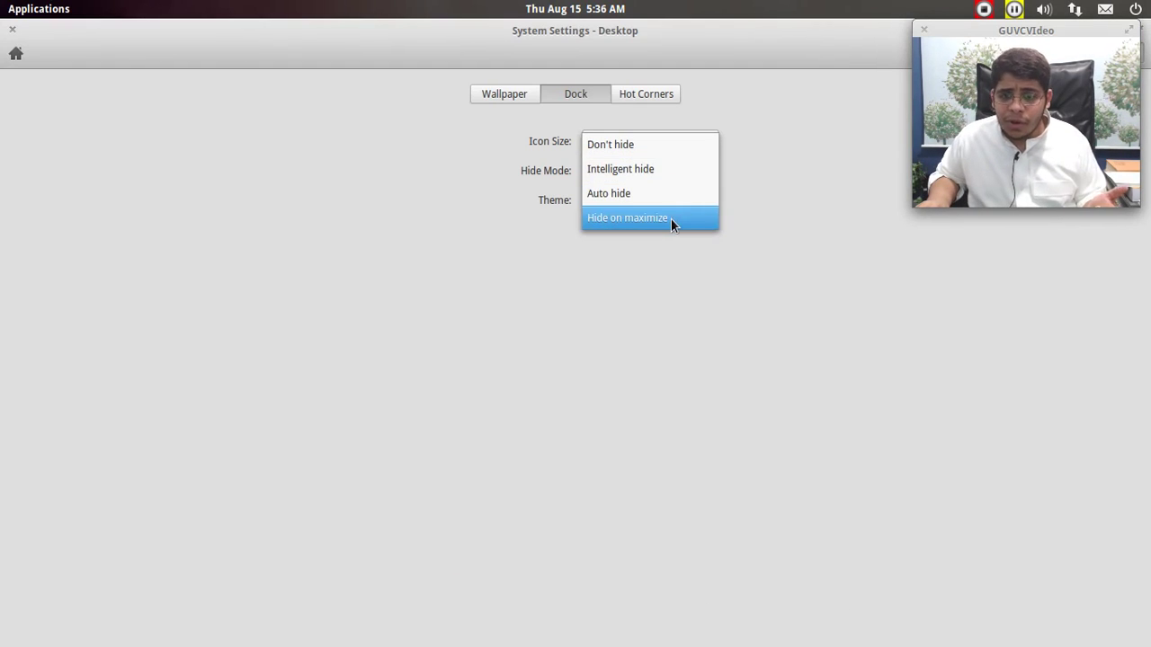
{"action": "left_click", "coordinate": [670, 218]}
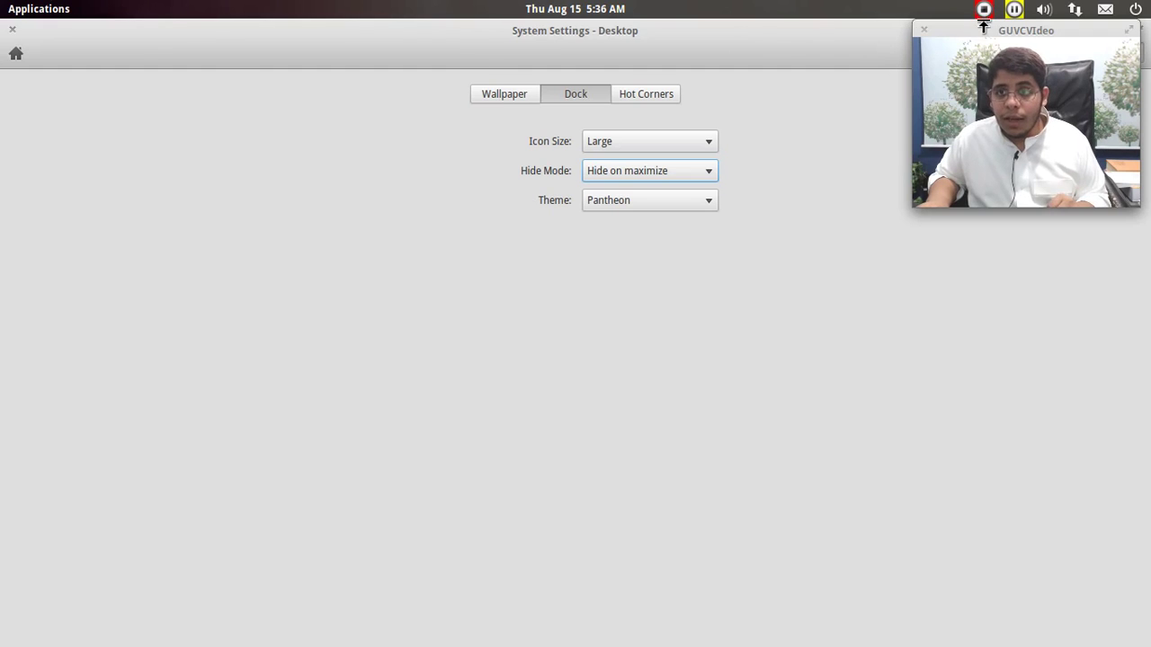
{"action": "left_click", "coordinate": [980, 31]}
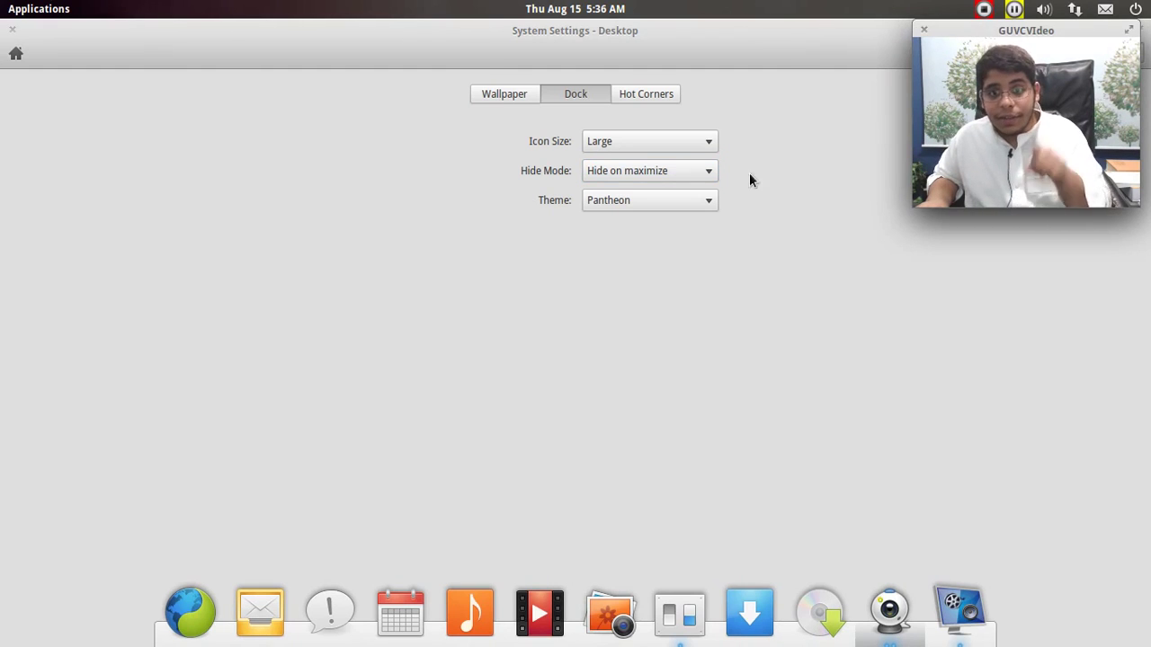
Try the Intelligent hide and Auto hide modes for the dock while System Settings is maximized
{"action": "left_click", "coordinate": [648, 170]}
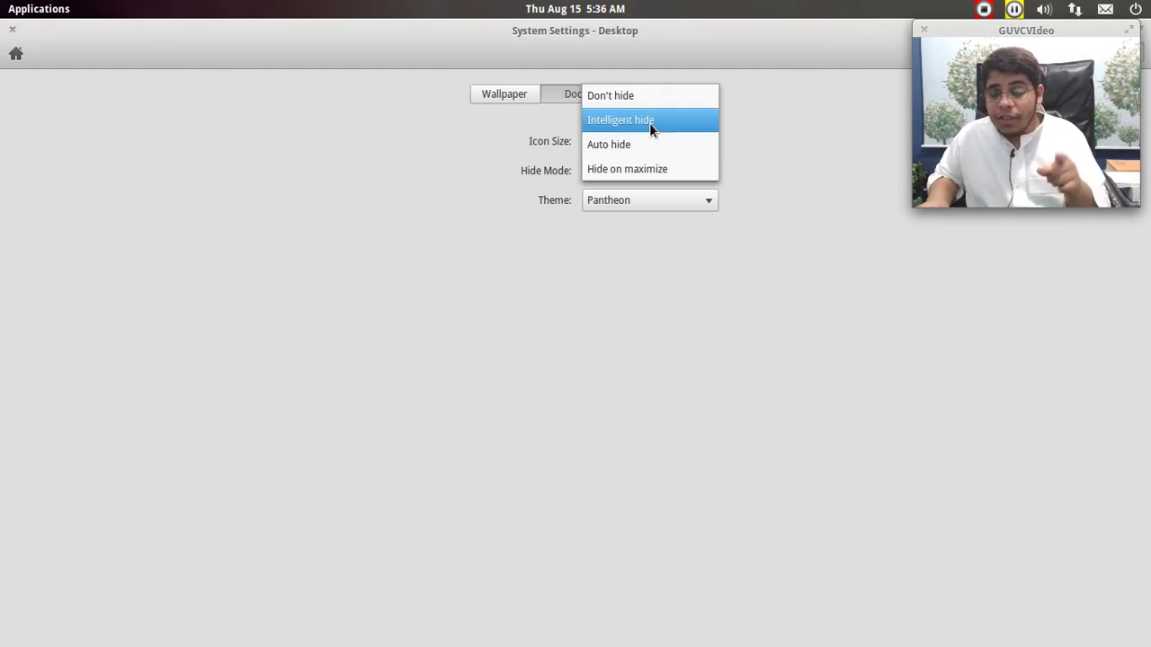
{"action": "left_click", "coordinate": [649, 123]}
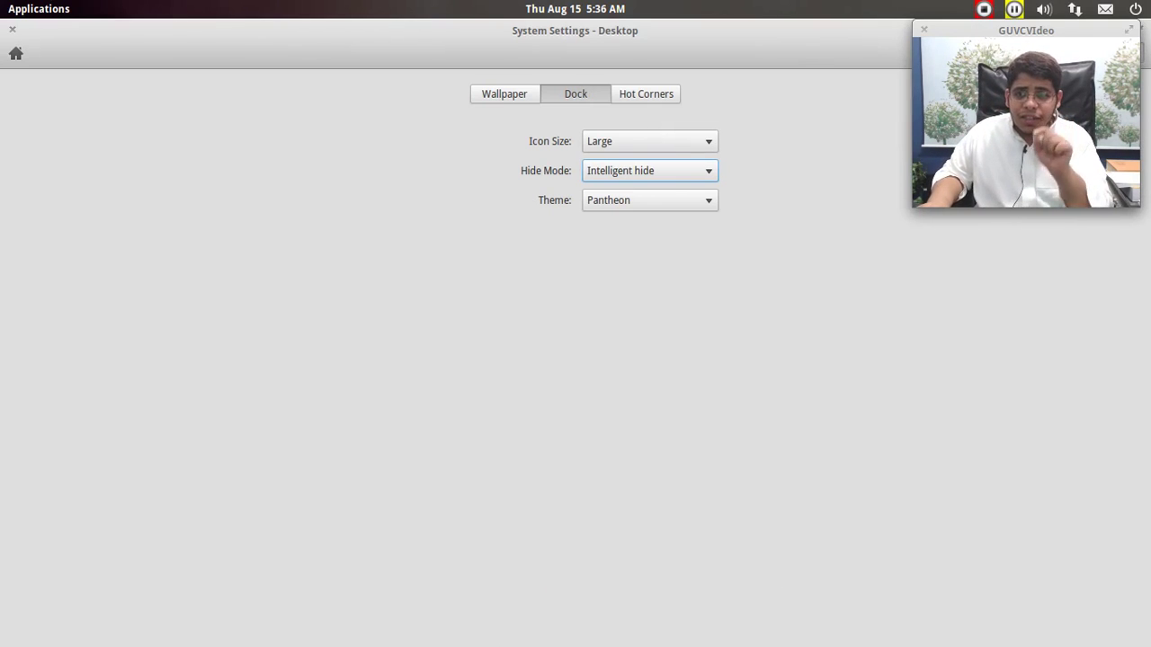
{"action": "left_click", "coordinate": [654, 170]}
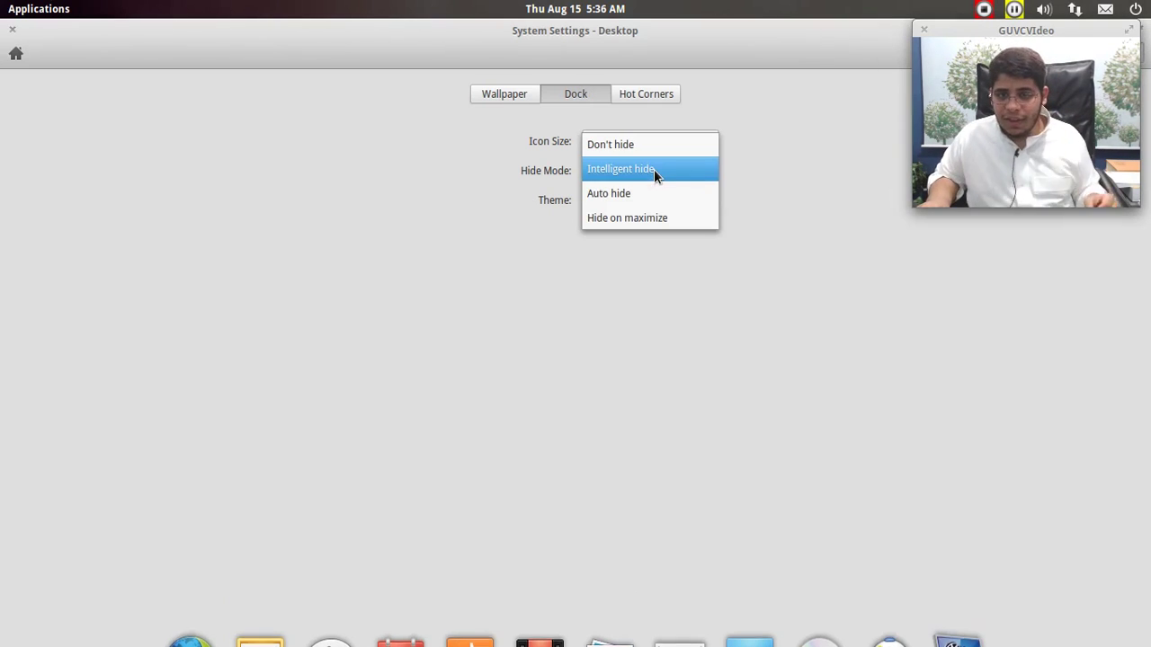
{"action": "left_click", "coordinate": [646, 196]}
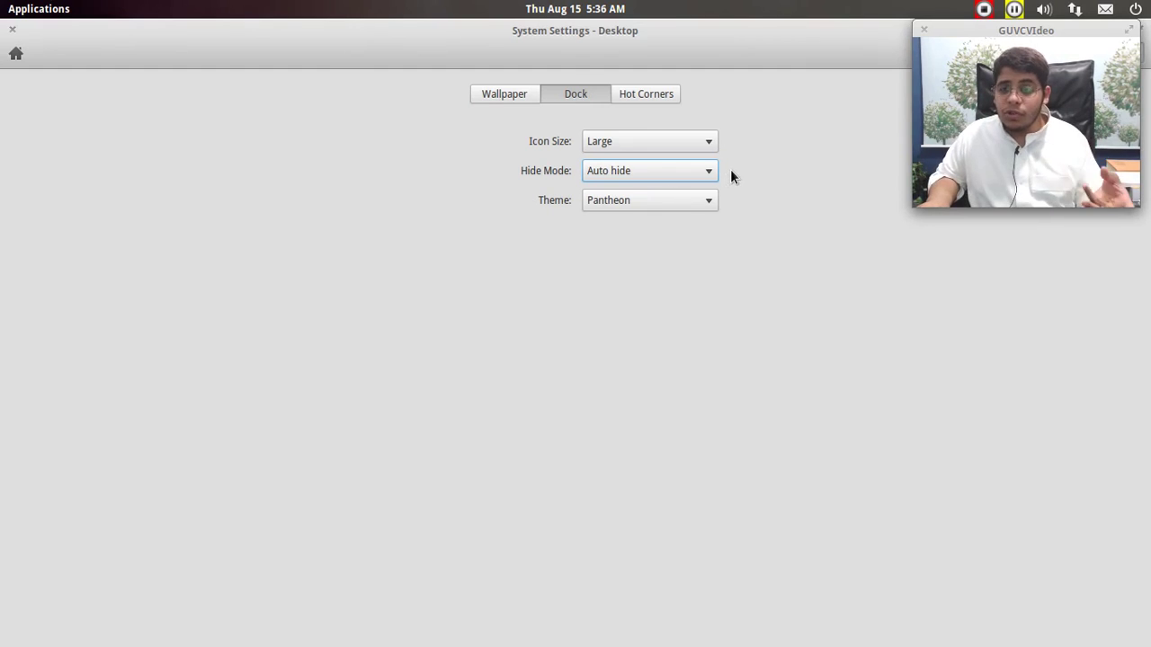
Set the dock's hide mode to Hide on maximize and restore the System Settings window from its maximized state
{"action": "left_click", "coordinate": [608, 197]}
{"action": "left_click", "coordinate": [608, 199]}
{"action": "left_click", "coordinate": [619, 169]}
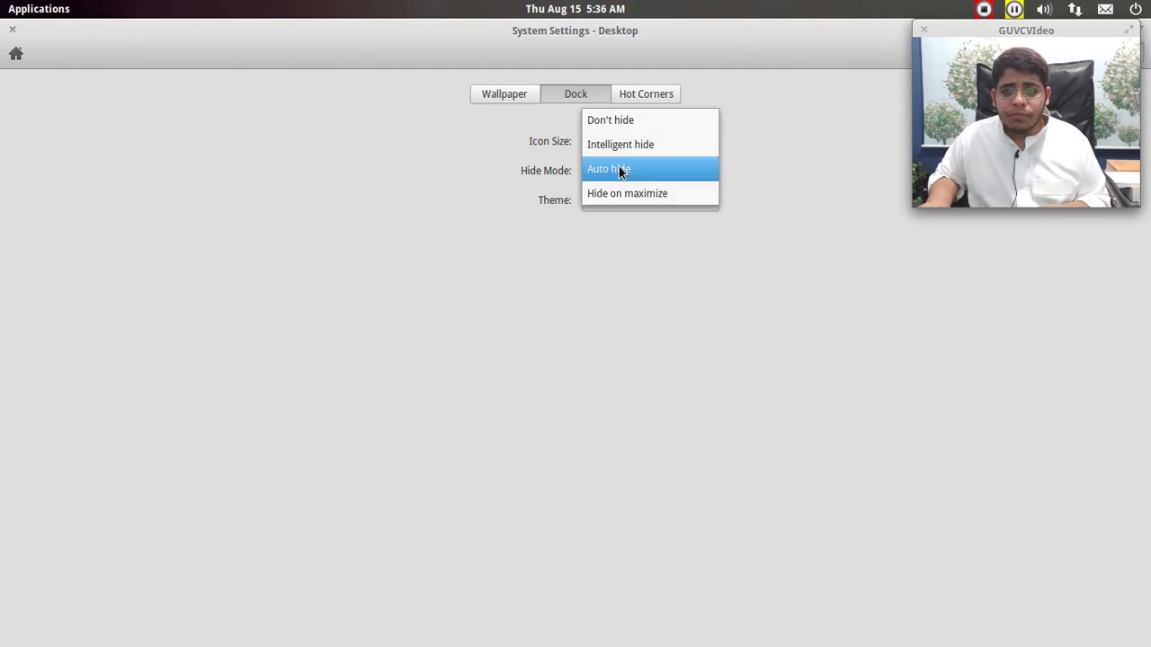
{"action": "left_click", "coordinate": [616, 192]}
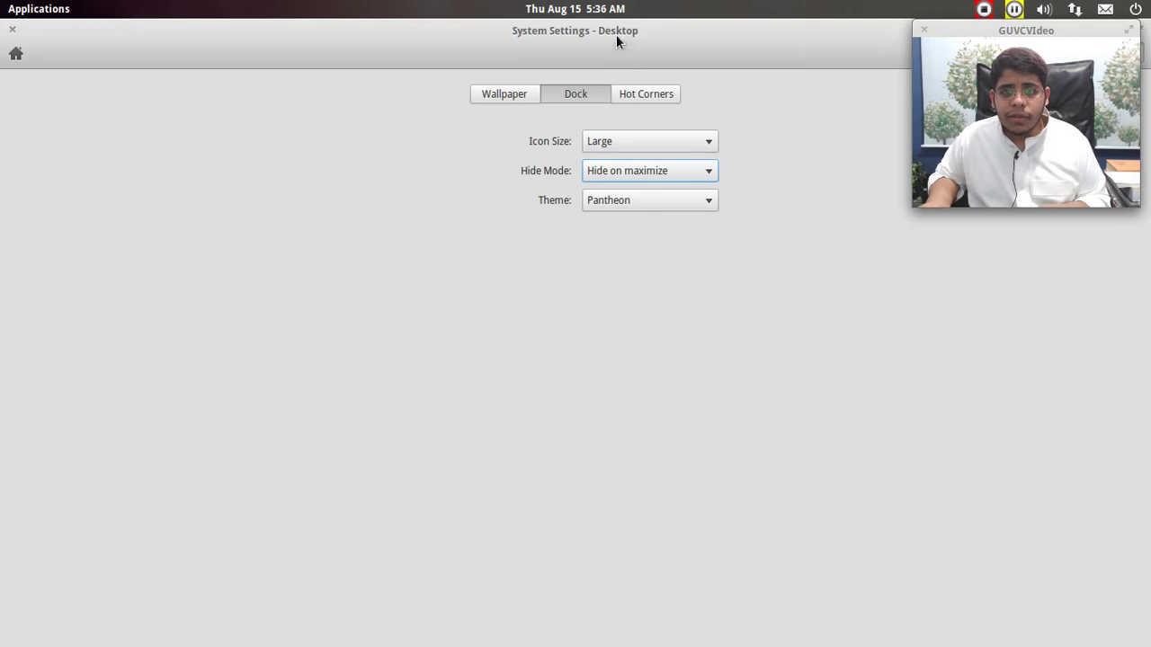
{"action": "double_click", "coordinate": [616, 34]}
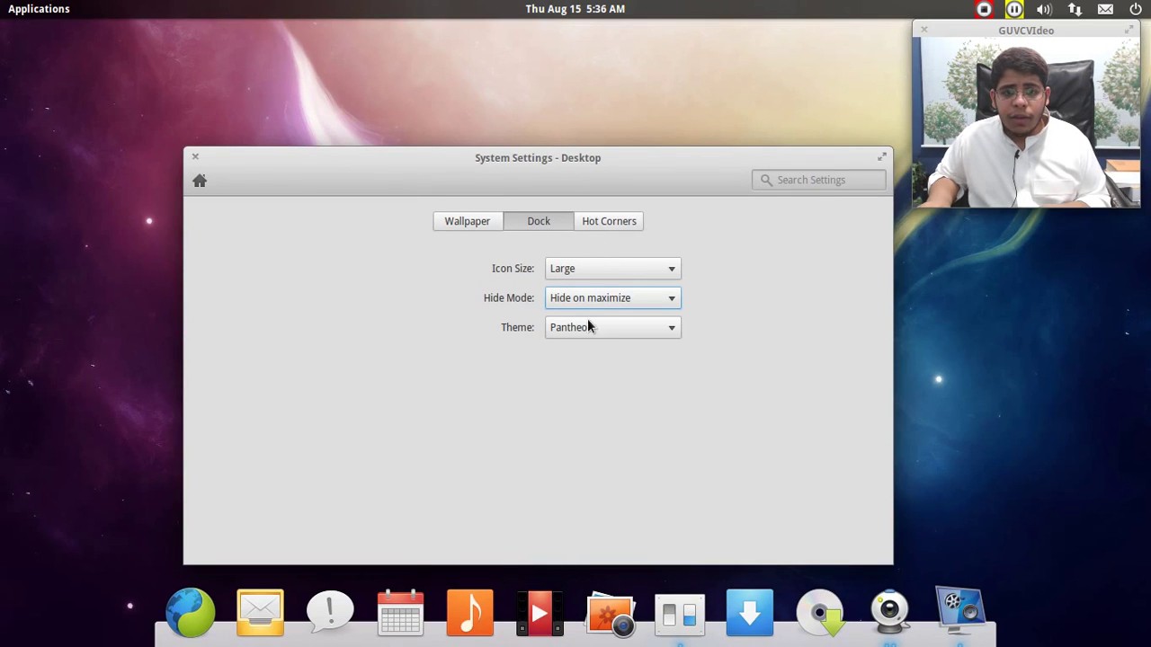
Try the Transparent and Default themes for the dock
{"action": "left_click", "coordinate": [589, 328]}
{"action": "left_click", "coordinate": [588, 346]}
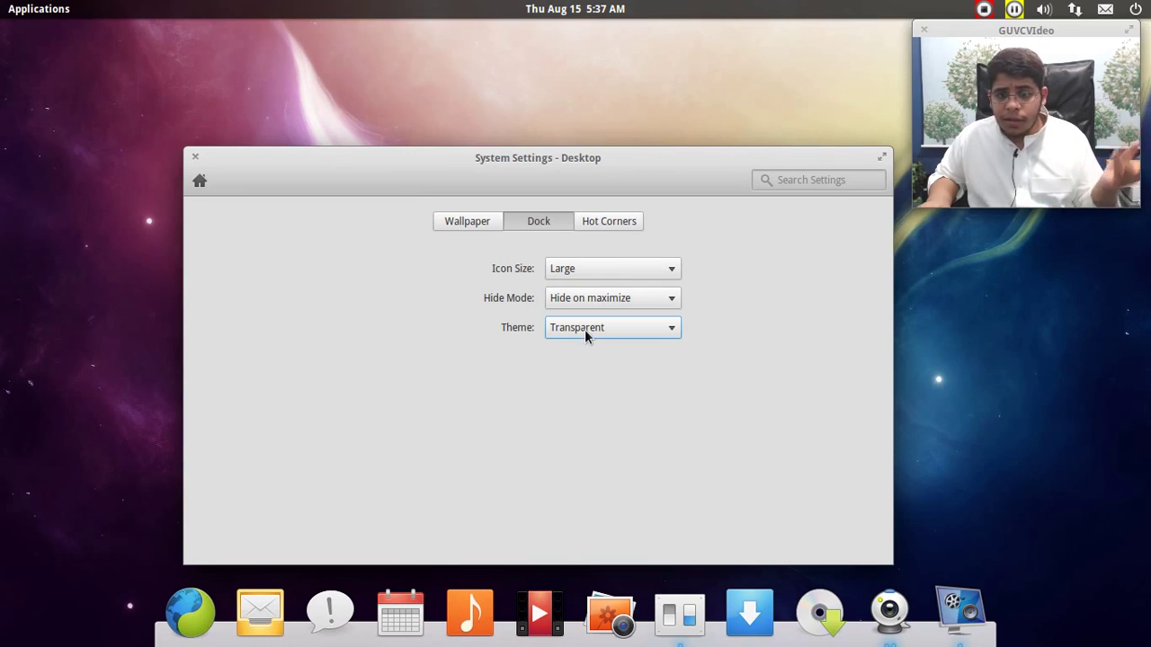
{"action": "left_click", "coordinate": [584, 329]}
{"action": "left_click", "coordinate": [587, 261]}
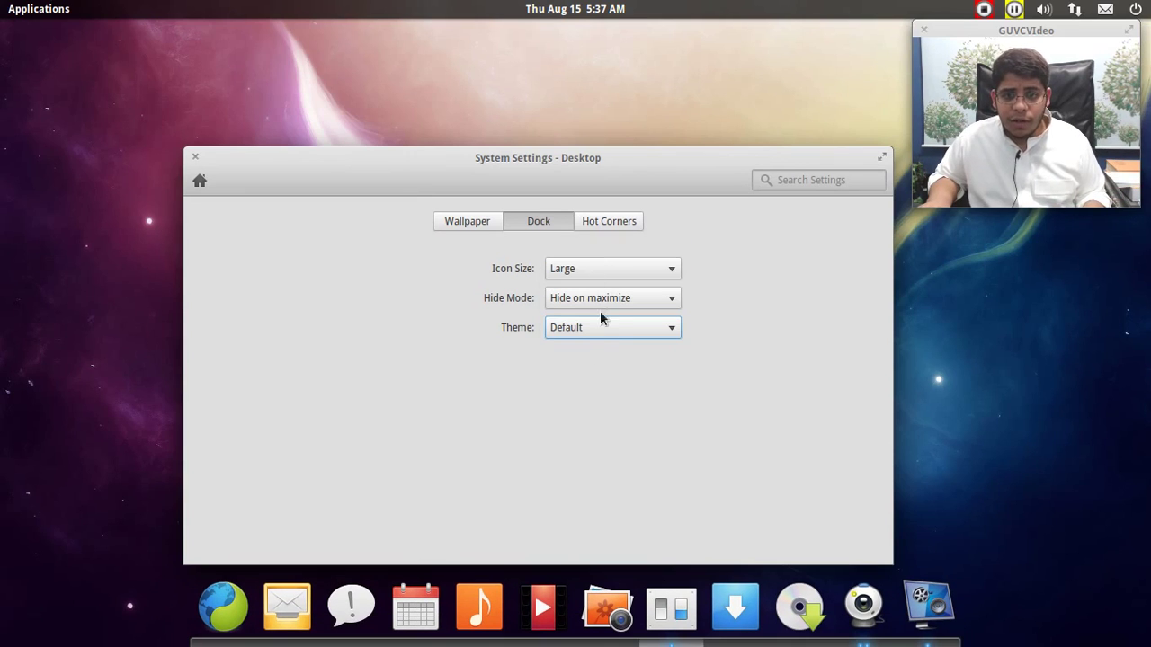
Try the Matte theme on the dock and set the dock theme back to Pantheon
{"action": "left_click", "coordinate": [574, 328]}
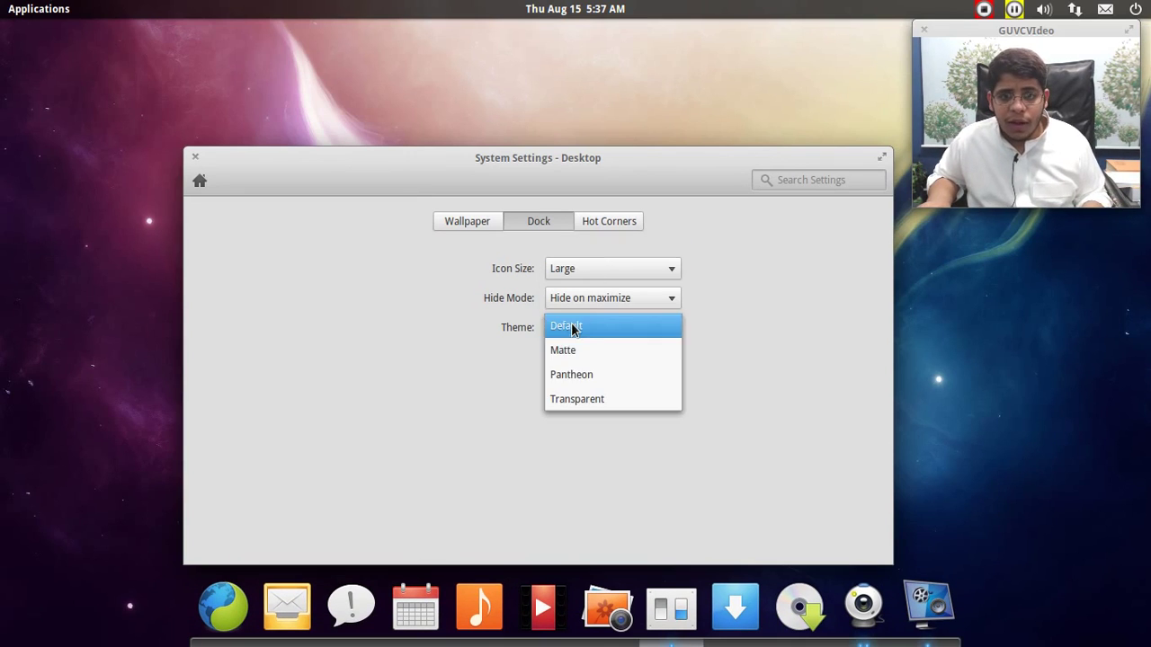
{"action": "left_click", "coordinate": [577, 367]}
{"action": "left_click", "coordinate": [578, 337]}
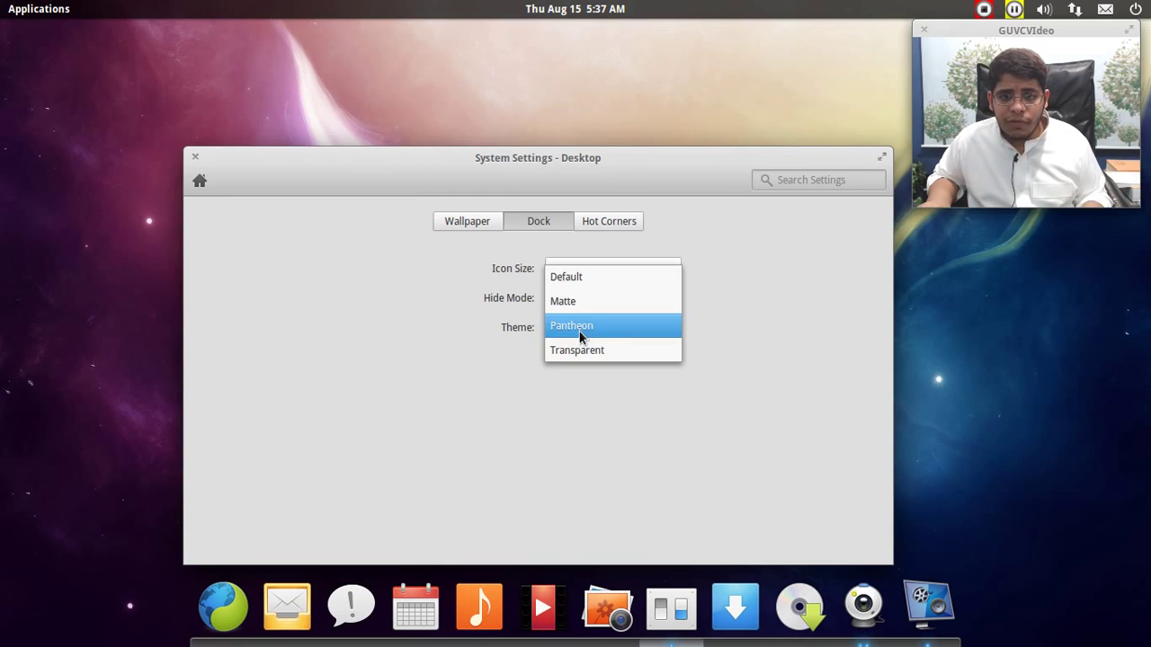
{"action": "left_click", "coordinate": [580, 310]}
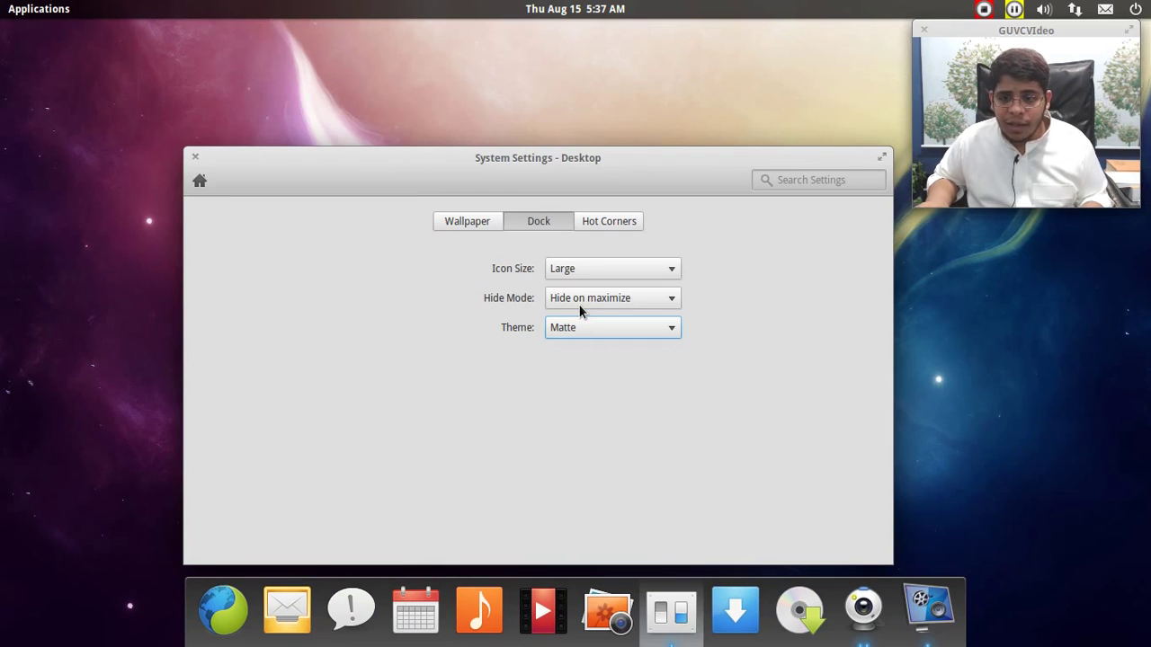
{"action": "left_click", "coordinate": [580, 327]}
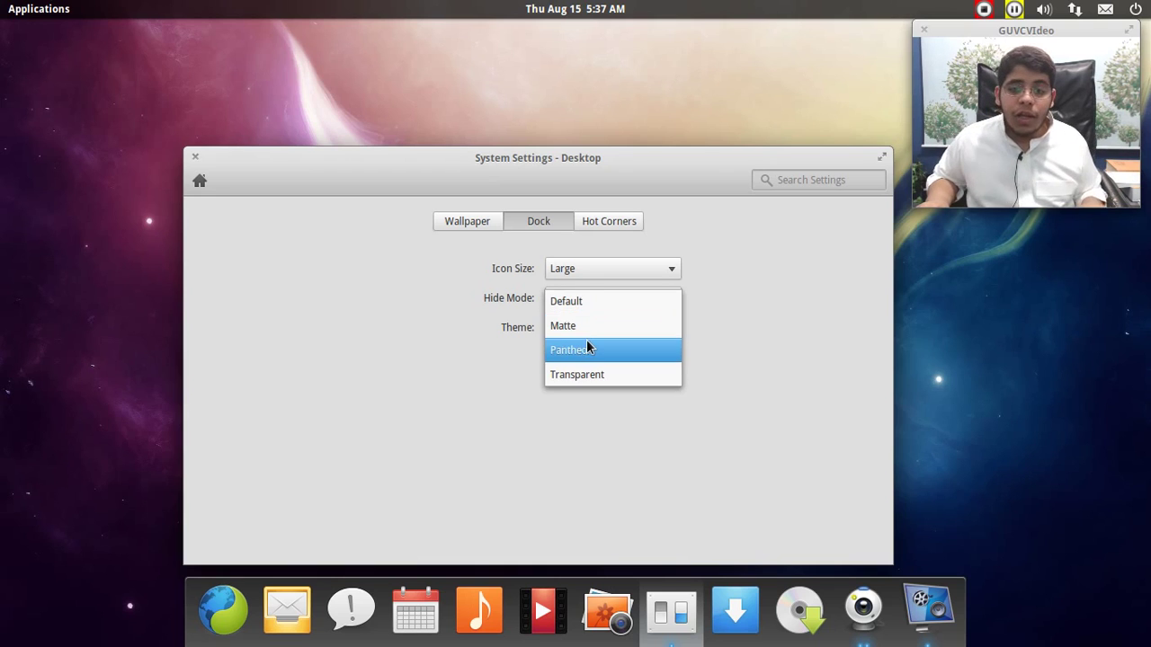
{"action": "left_click", "coordinate": [587, 348]}
View the Hot Corners settings, test the top-left corner's minimize action on the System Settings window, and reopen the window
{"action": "left_click", "coordinate": [636, 223]}
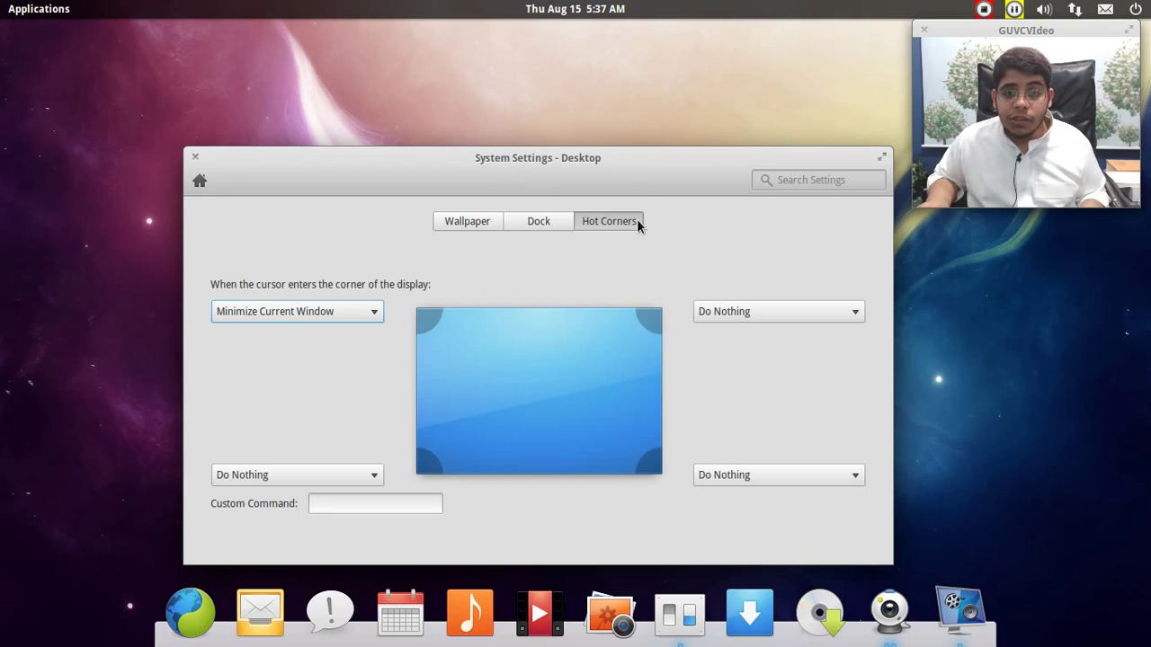
{"action": "left_click_drag", "start_coordinate": [616, 159], "coordinate": [590, 98]}
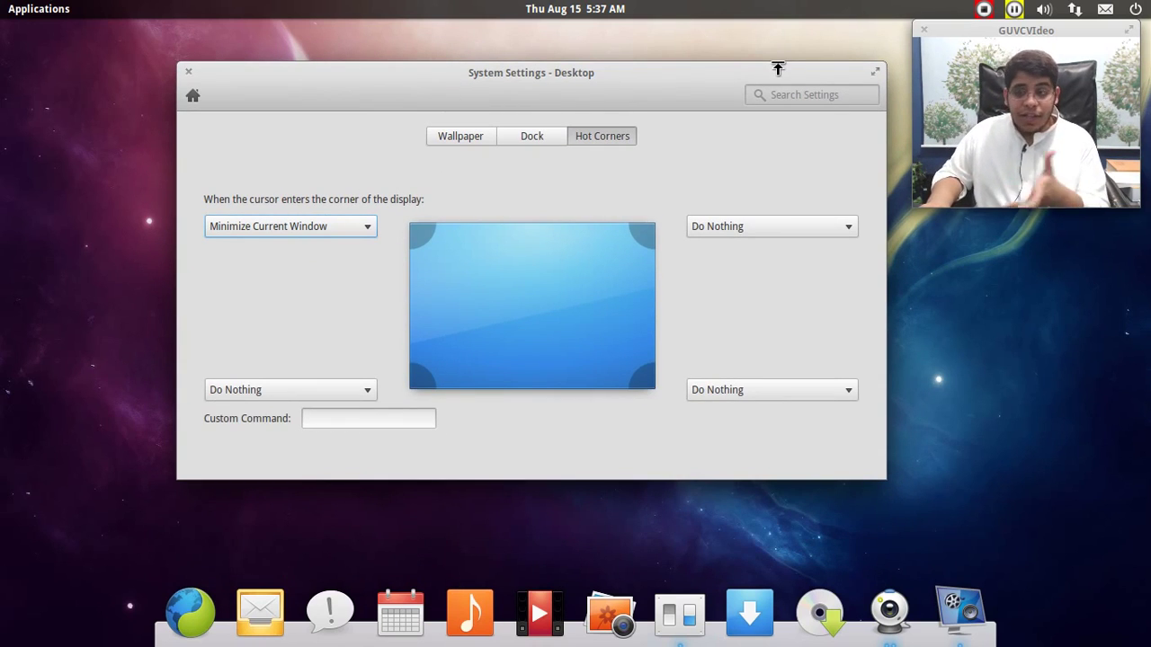
{"action": "mouse_move", "coordinate": [0, 1]}
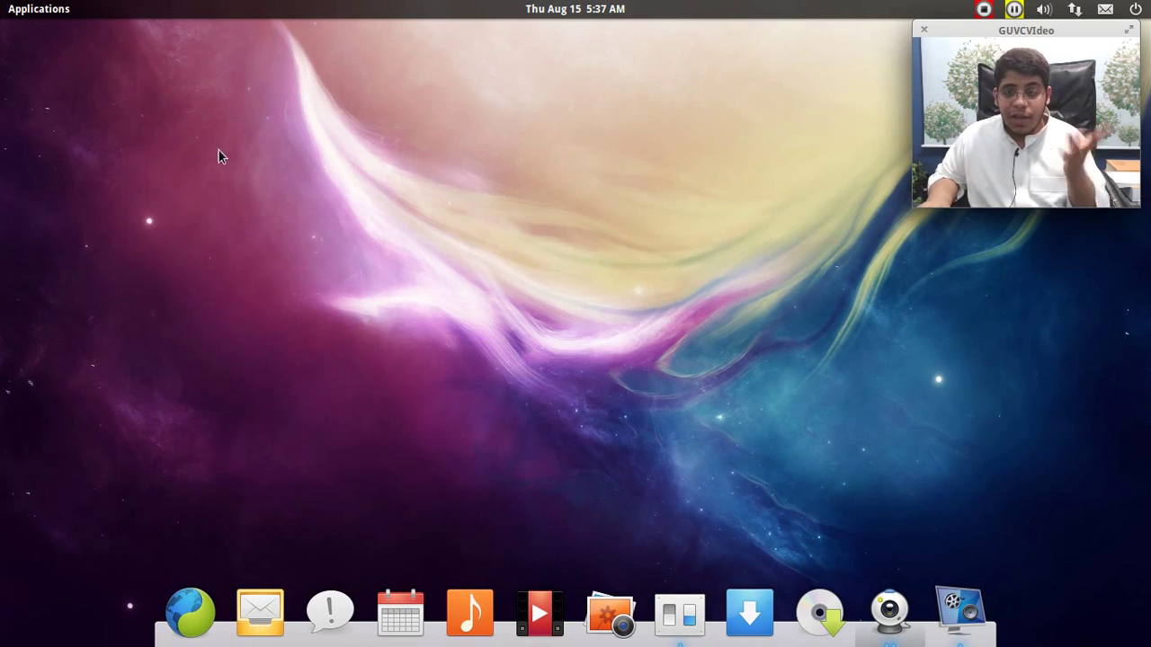
{"action": "left_click", "coordinate": [698, 624]}
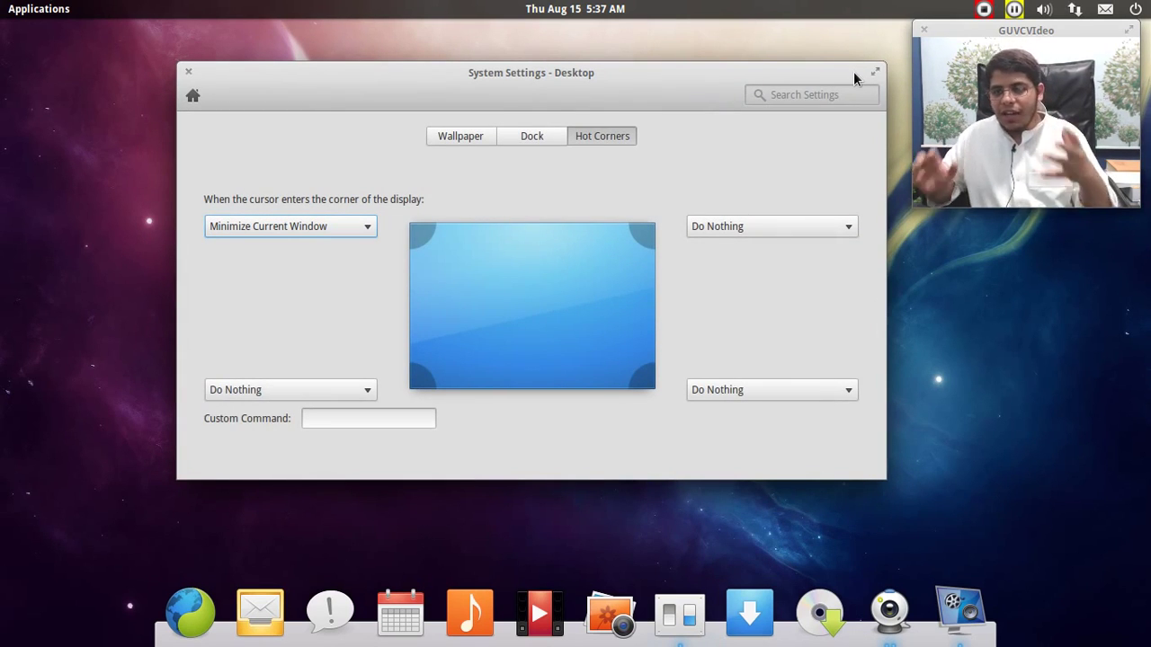
Assign Window Overview to the display's top-left hot corner, trigger it, and return to System Settings from the overview
{"action": "left_click", "coordinate": [353, 232]}
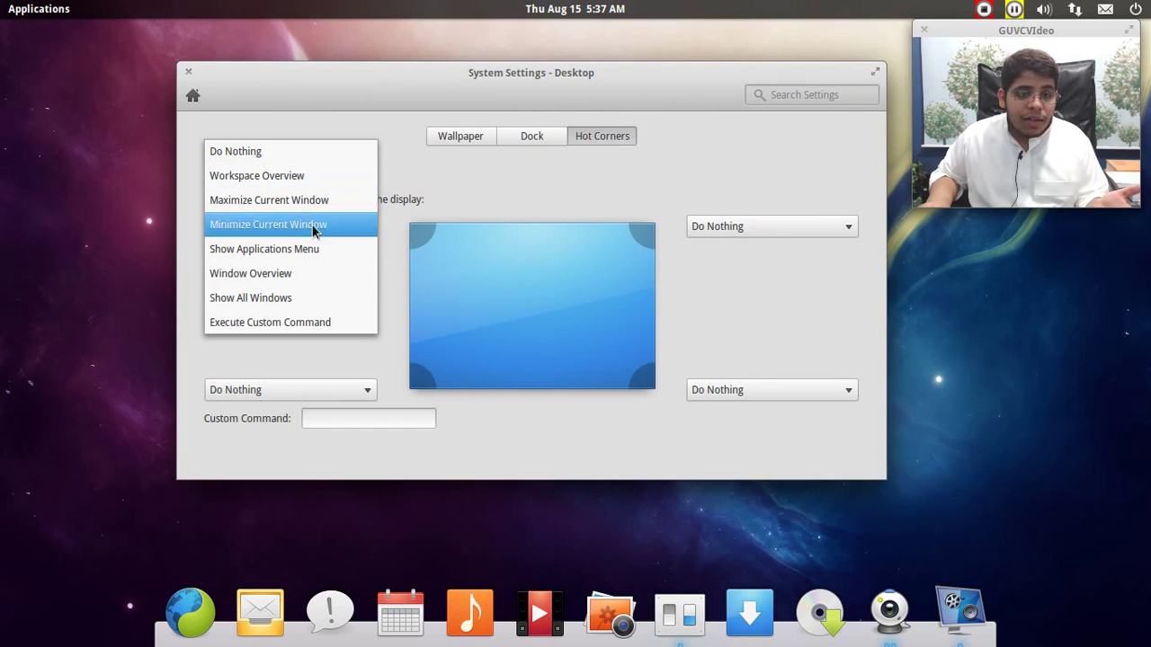
{"action": "left_click", "coordinate": [314, 281]}
{"action": "mouse_move", "coordinate": [0, 0]}
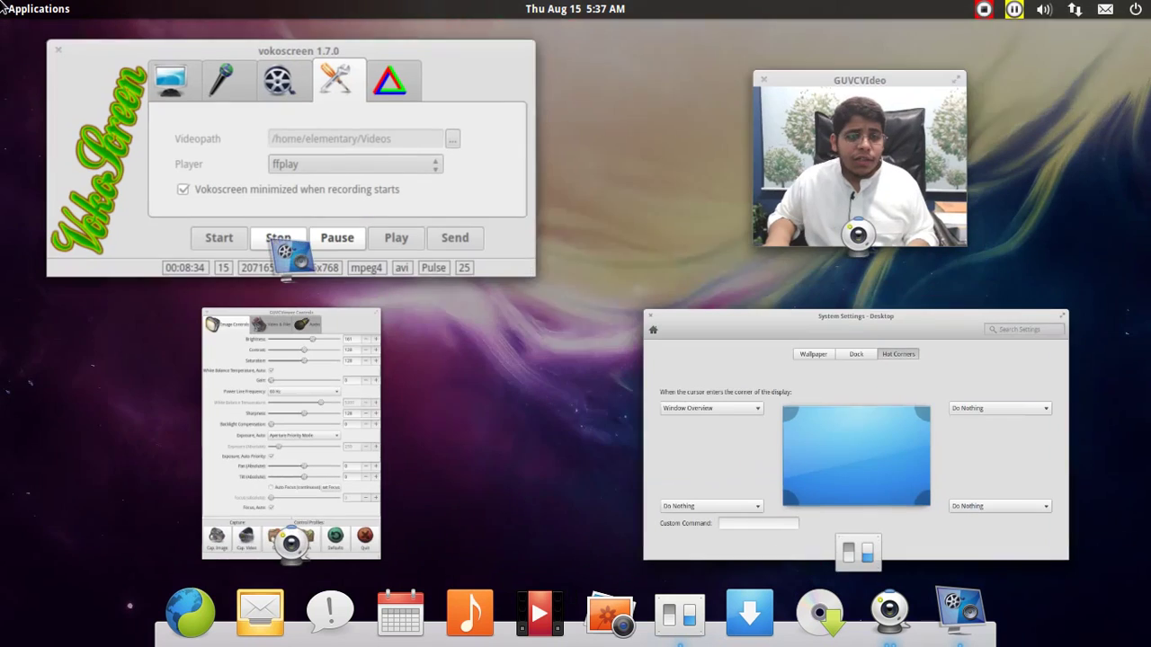
{"action": "left_click", "coordinate": [797, 461]}
Set the display's top-left hot corner back to Minimize Current Window and close System Settings
{"action": "left_click", "coordinate": [362, 226]}
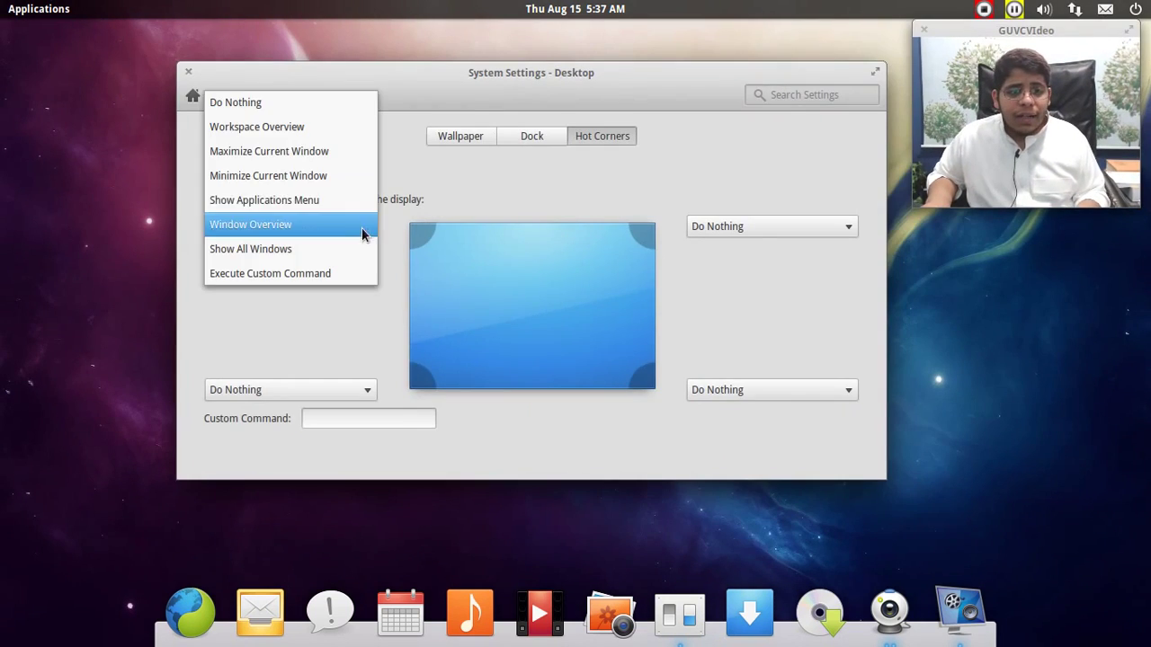
{"action": "left_click", "coordinate": [262, 177]}
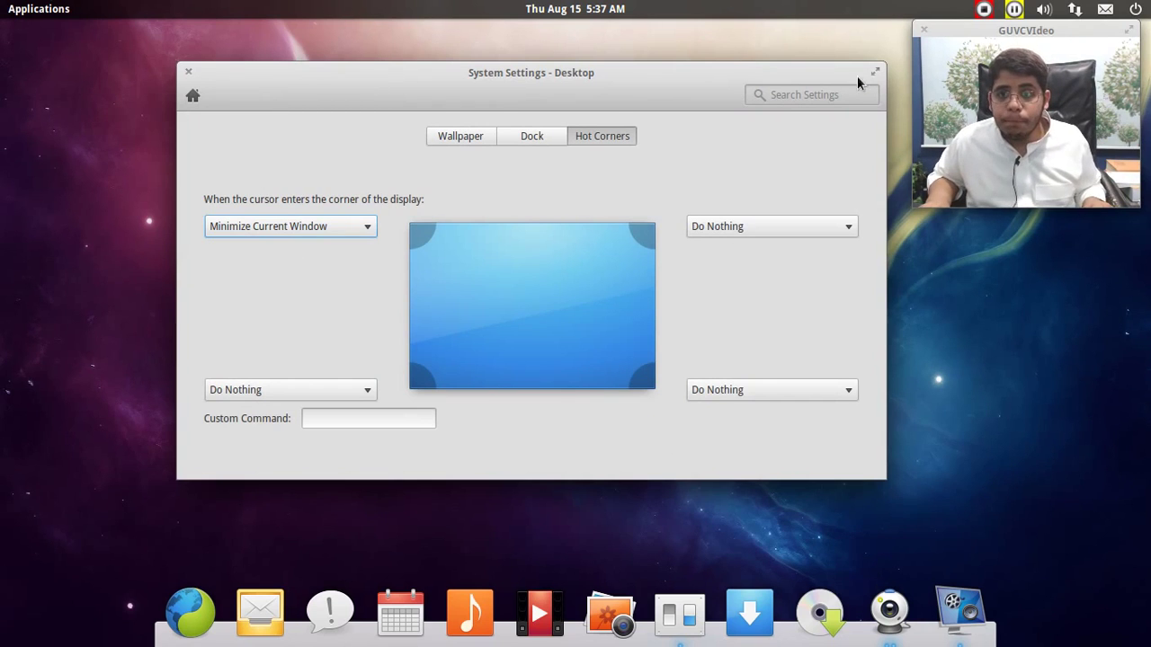
{"action": "left_click", "coordinate": [188, 74]}
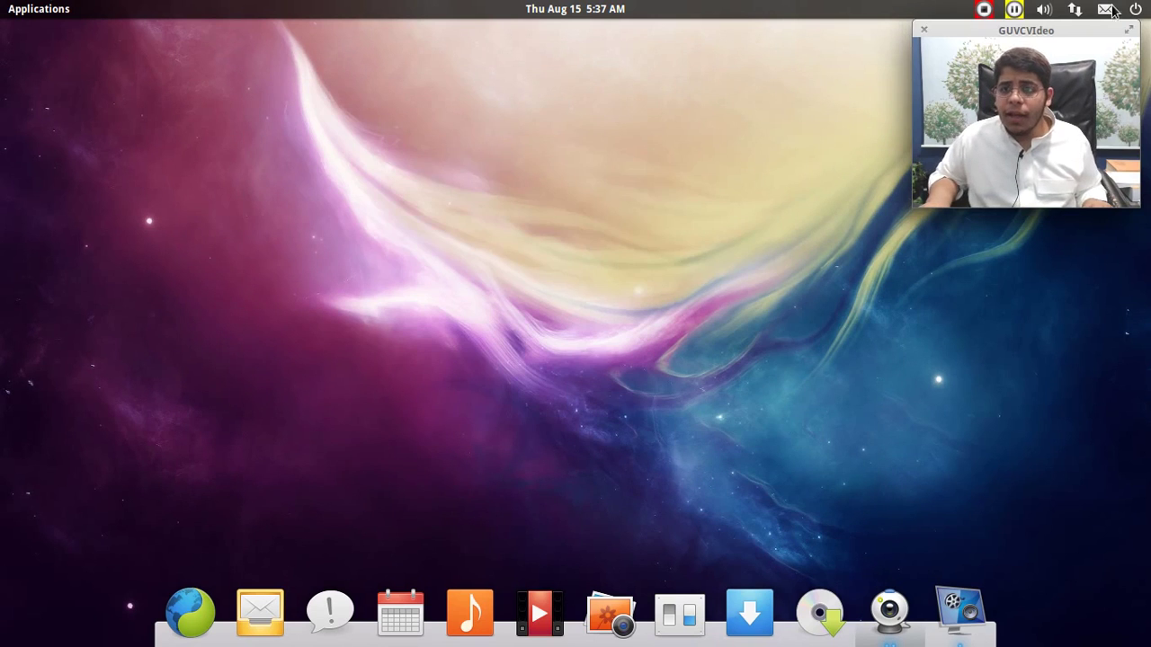
Enlarge the webcam preview, place it on the right half of the desktop, and bring up the vokoscreen recorder window
{"action": "left_click_drag", "start_coordinate": [928, 36], "coordinate": [228, 60]}
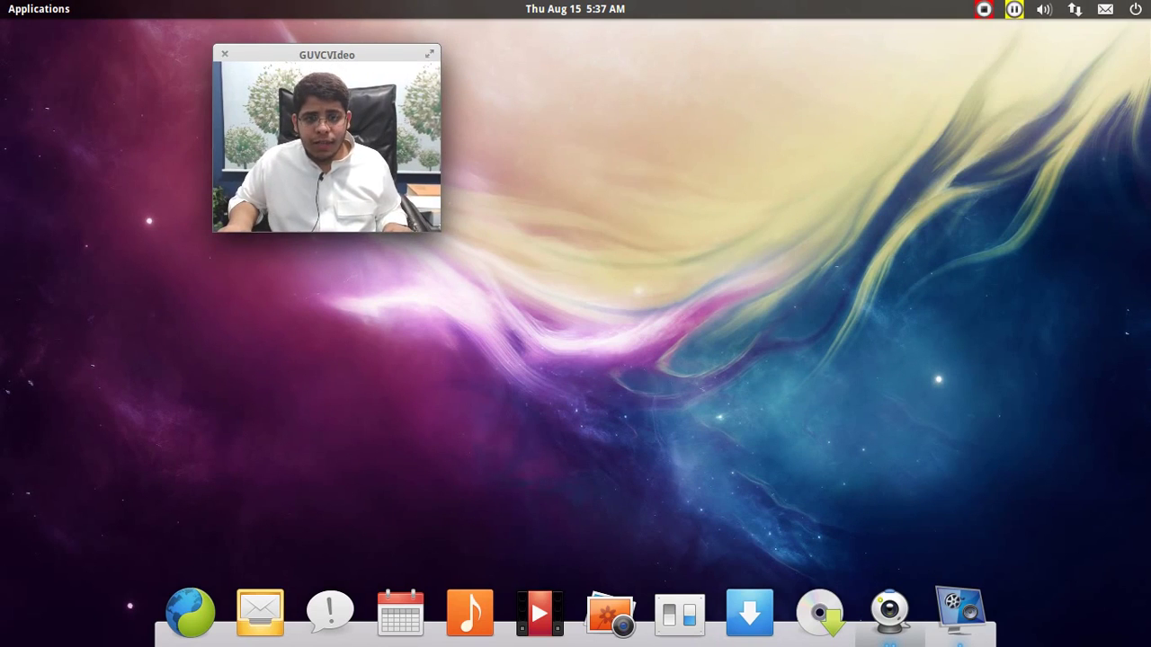
{"action": "left_click_drag", "start_coordinate": [440, 230], "coordinate": [820, 529]}
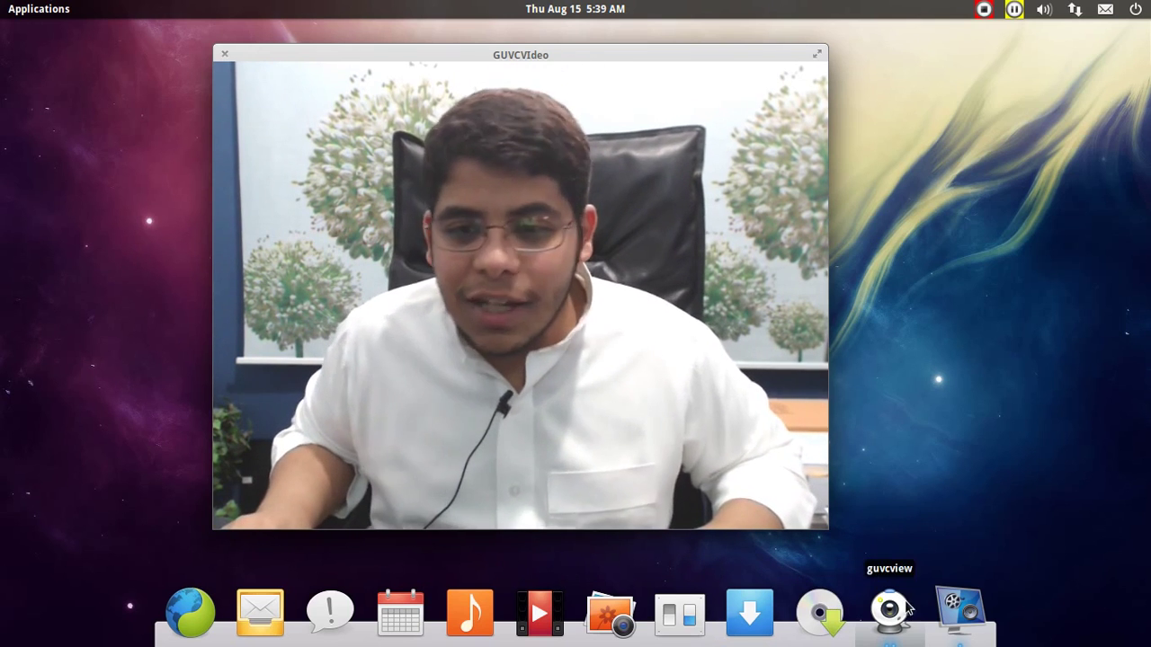
{"action": "left_click_drag", "start_coordinate": [437, 53], "coordinate": [796, 43]}
{"action": "left_click", "coordinate": [960, 613]}
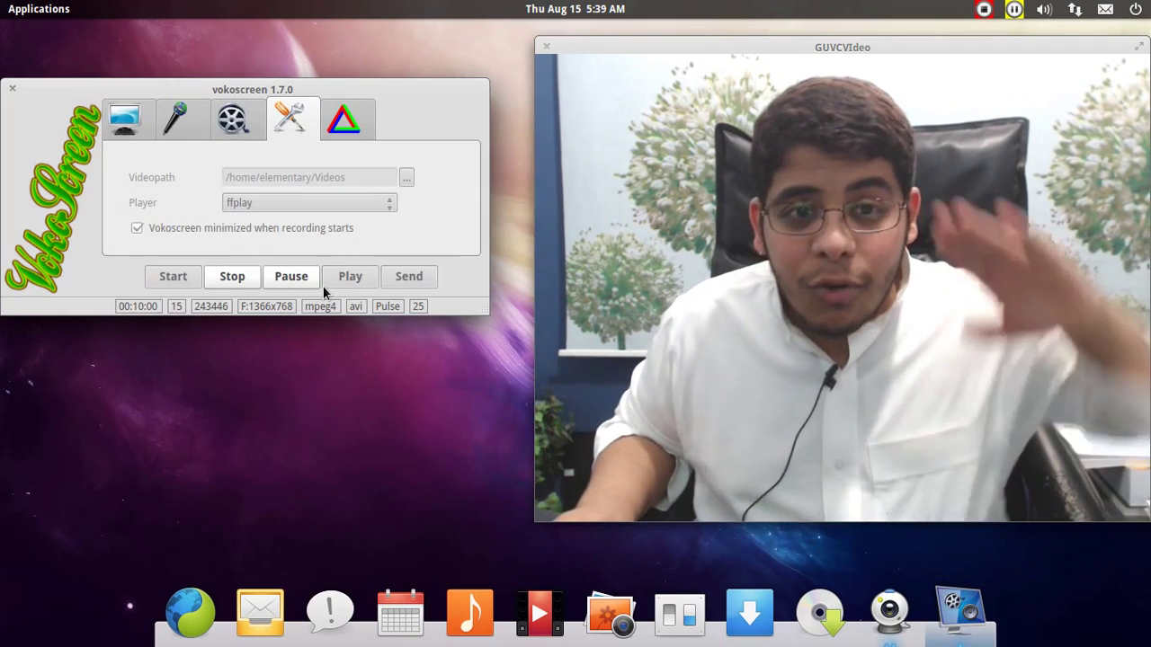